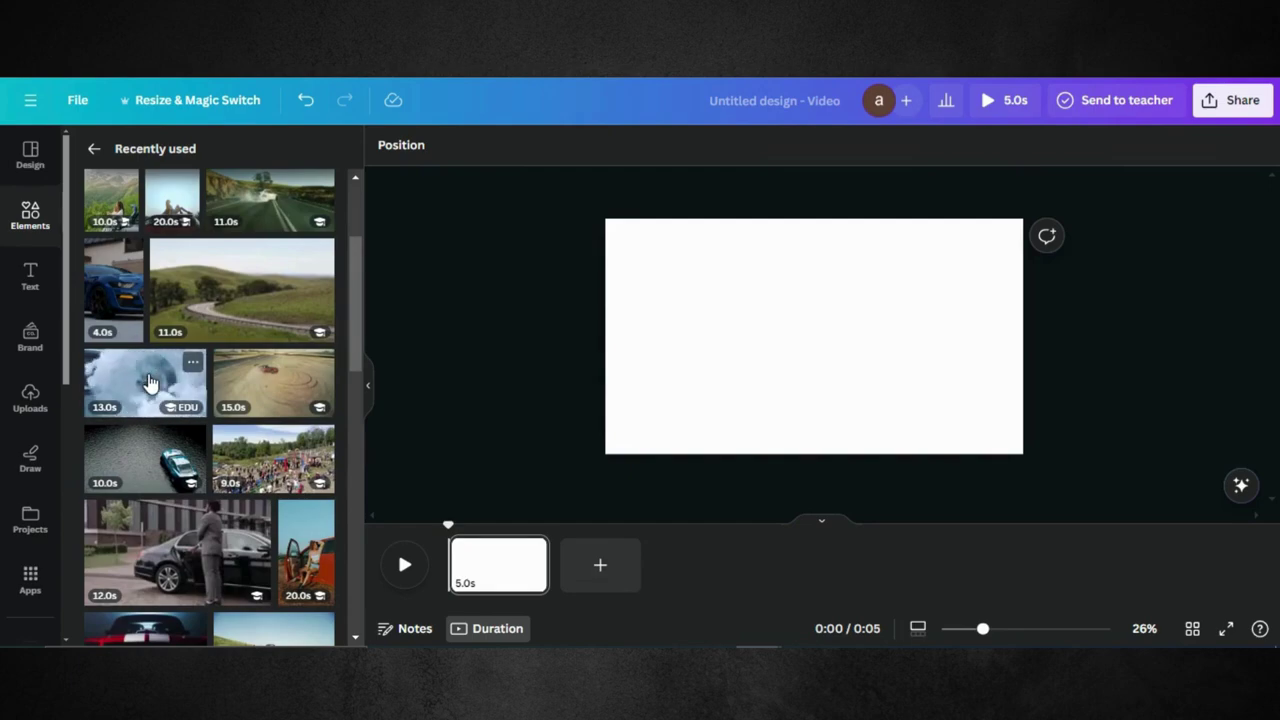
Add the 13-second car wheel clip to the blank page and enlarge it to fill the page
left_click(148, 382)
left_click_drag(961, 412, 1022, 450)
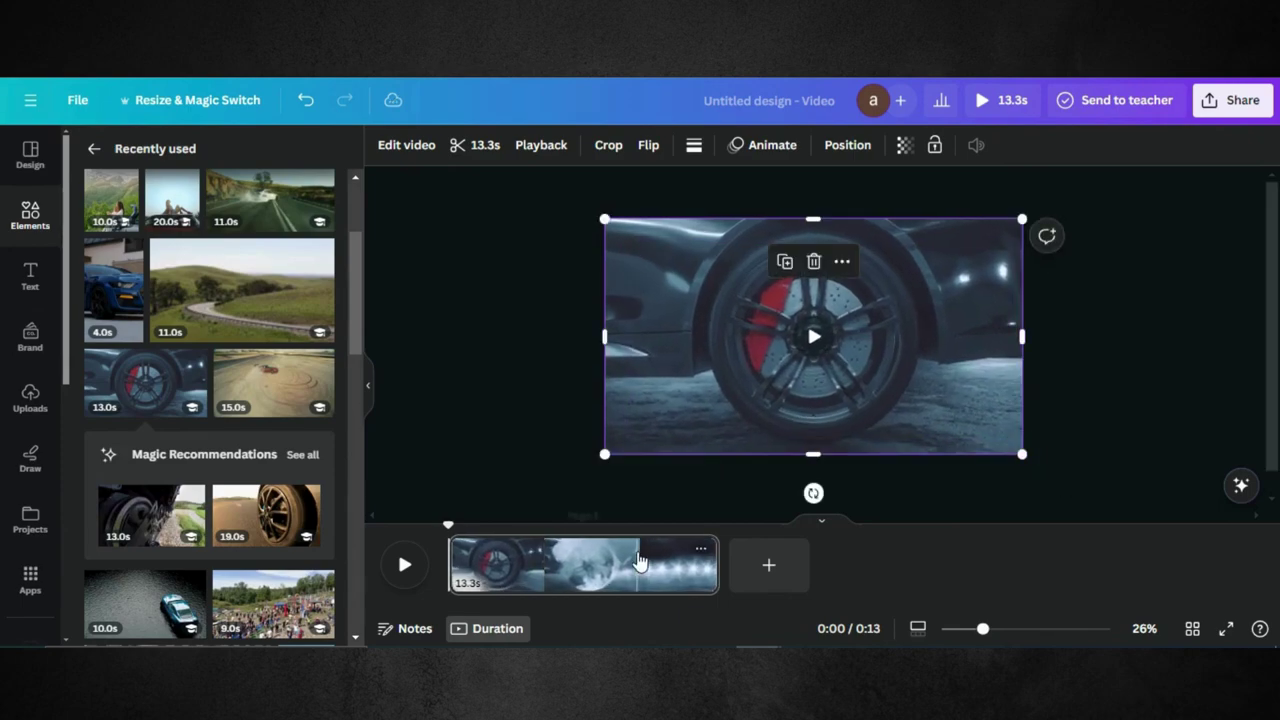
Add a second page and fill it with the 15-second clip of the car drifting on sand
left_click(751, 578)
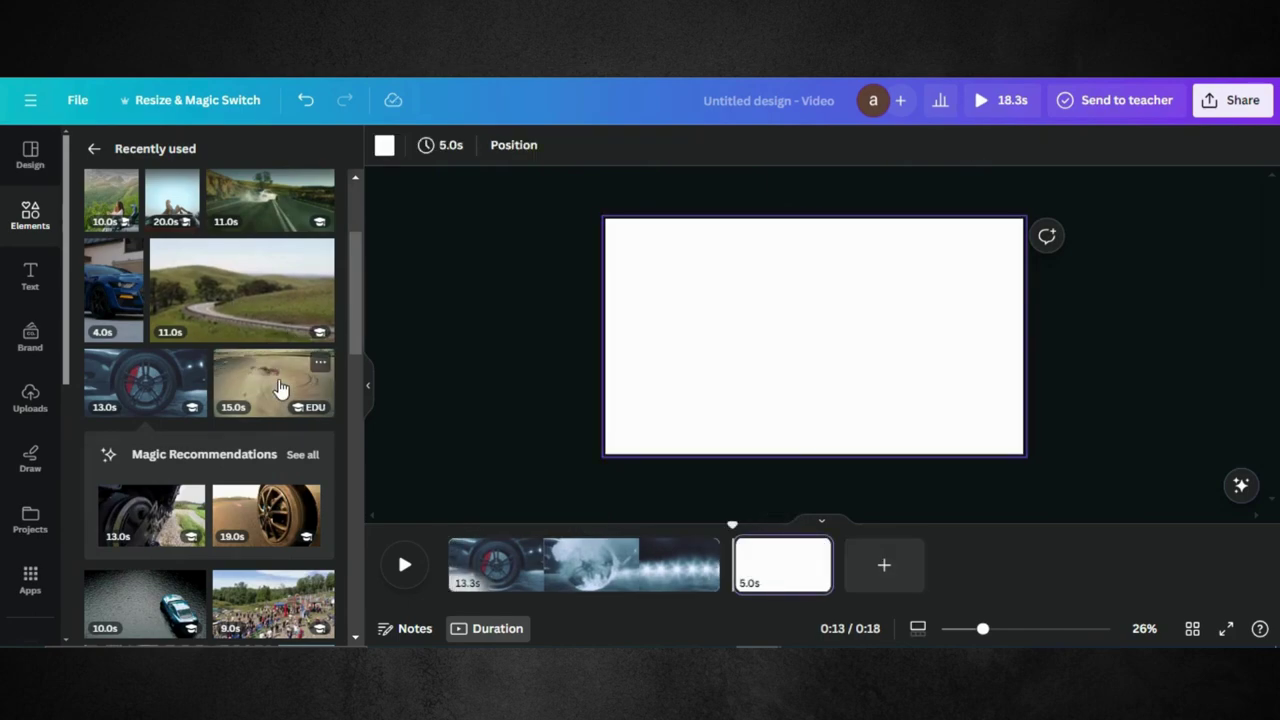
left_click(283, 390)
left_click_drag(731, 332, 720, 329)
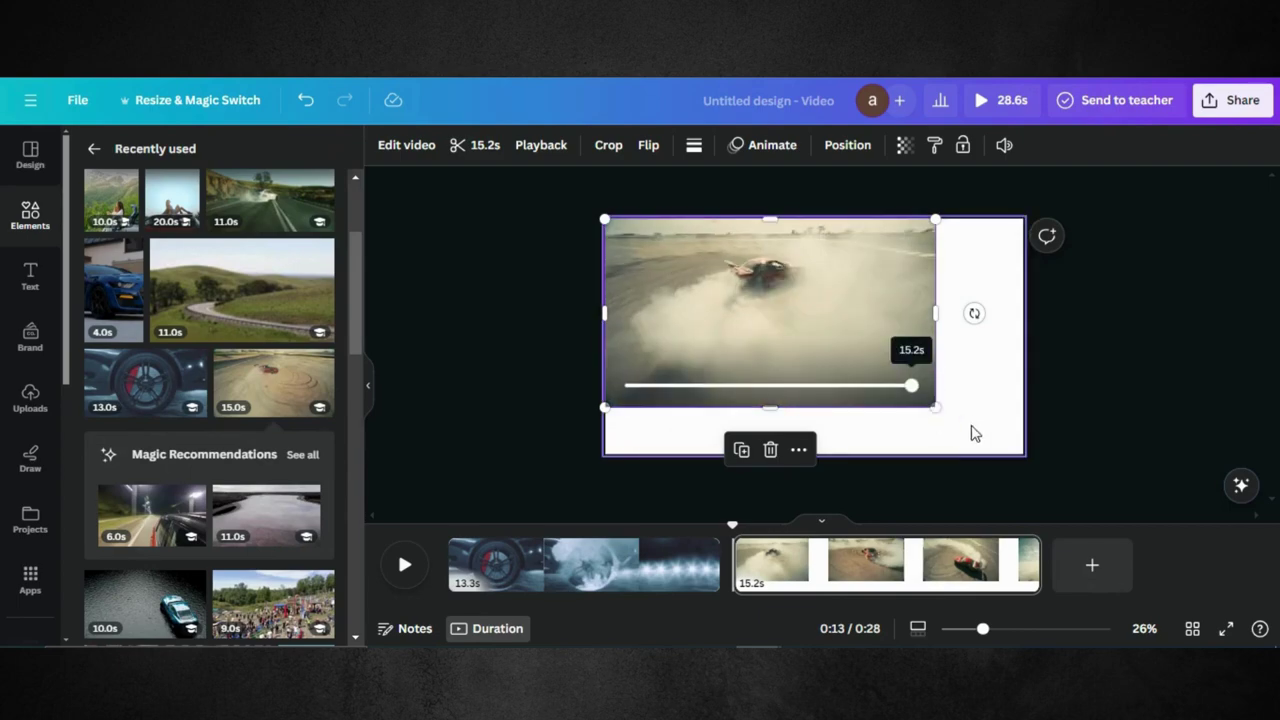
left_click_drag(937, 408, 1028, 454)
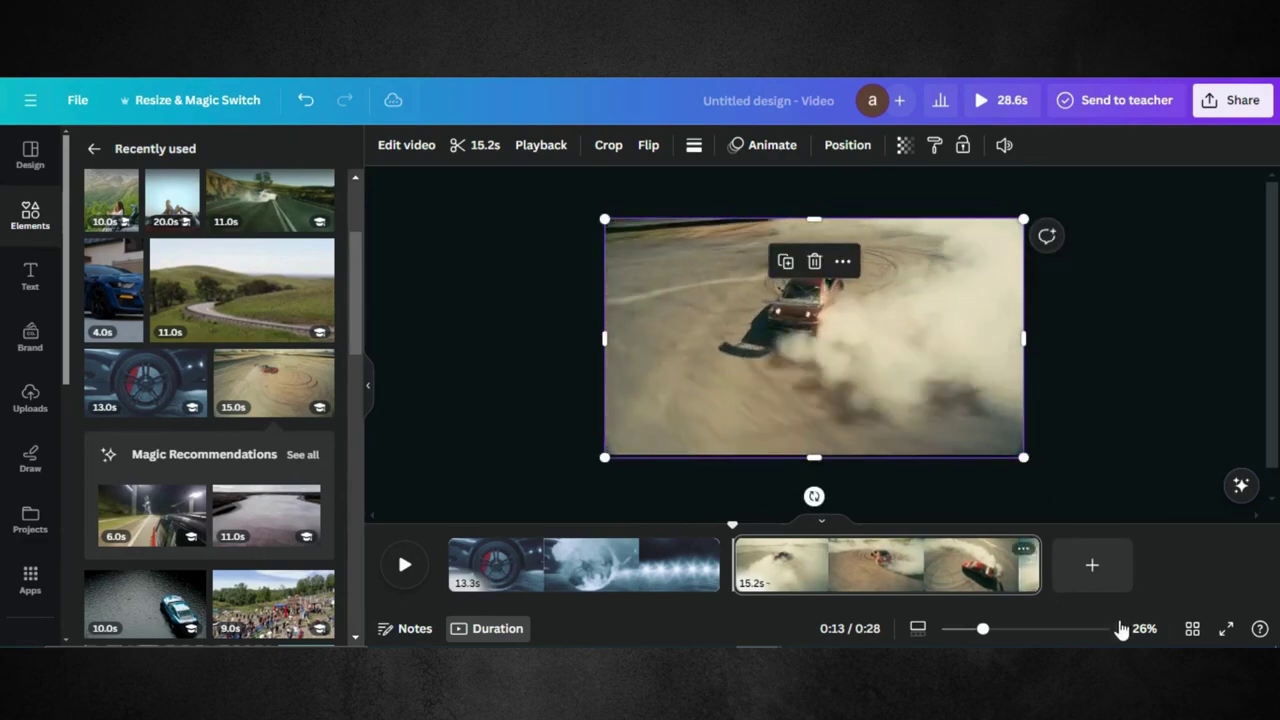
Add a third page and fill it with the 10-second clip of the blue car spinning on dark ground
left_click(1092, 565)
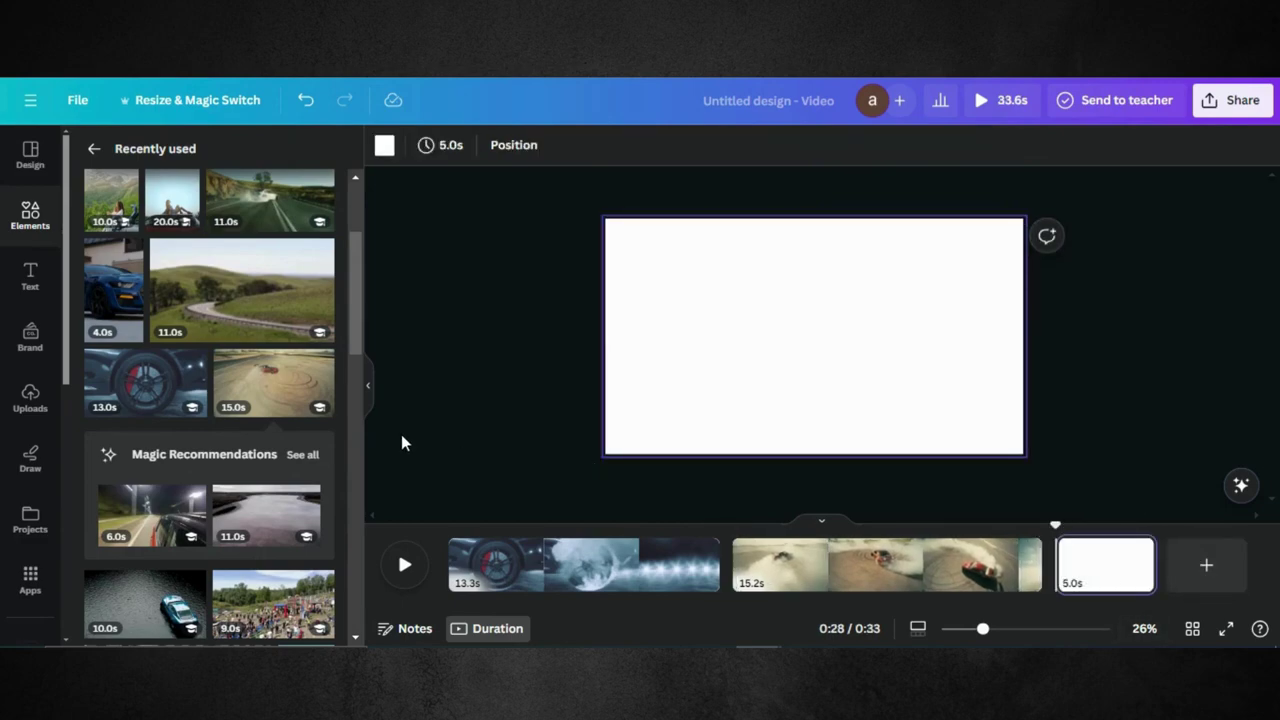
scroll(262, 415, "down", 2)
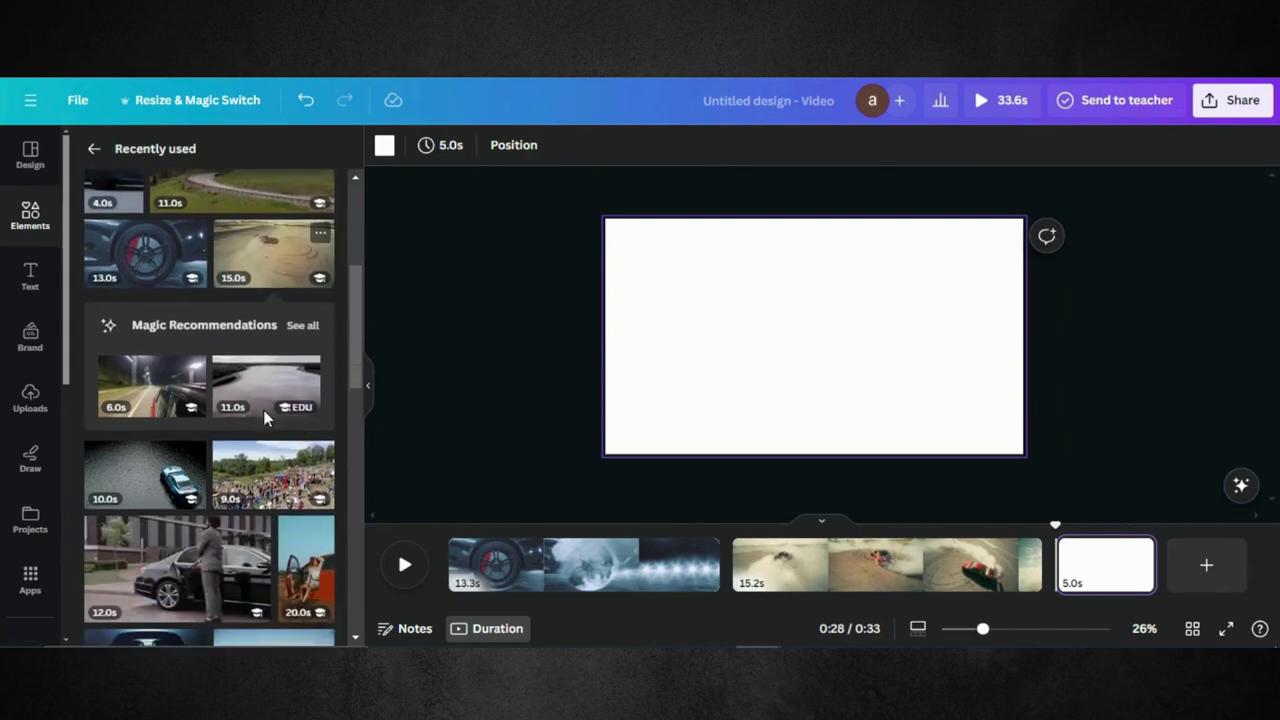
scroll(265, 417, "down", 1)
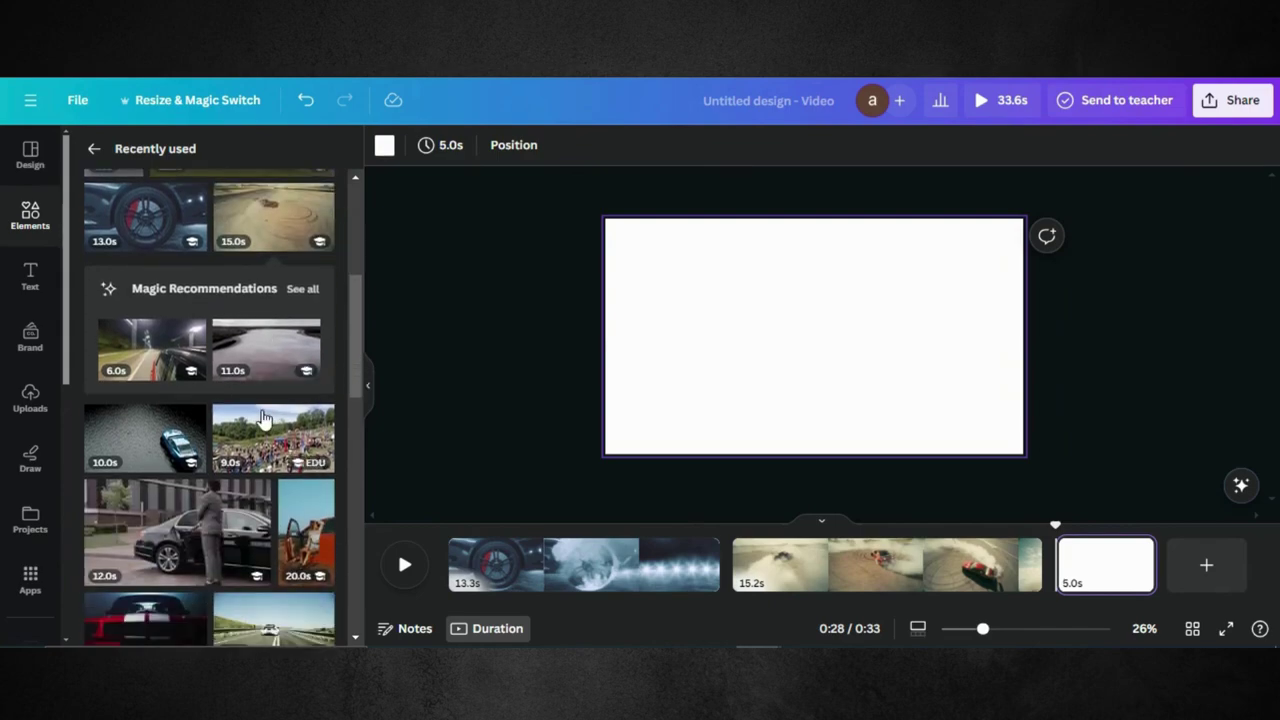
left_click(155, 437)
left_click_drag(762, 332, 723, 309)
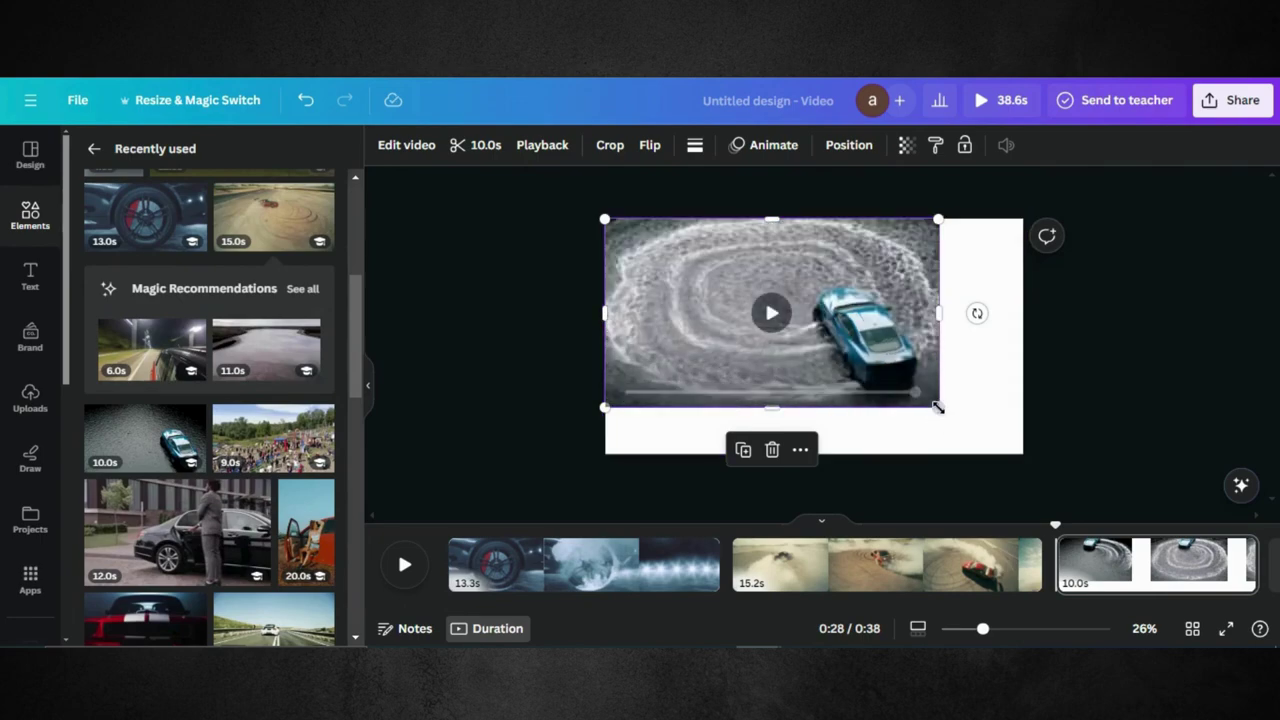
left_click_drag(938, 407, 1033, 445)
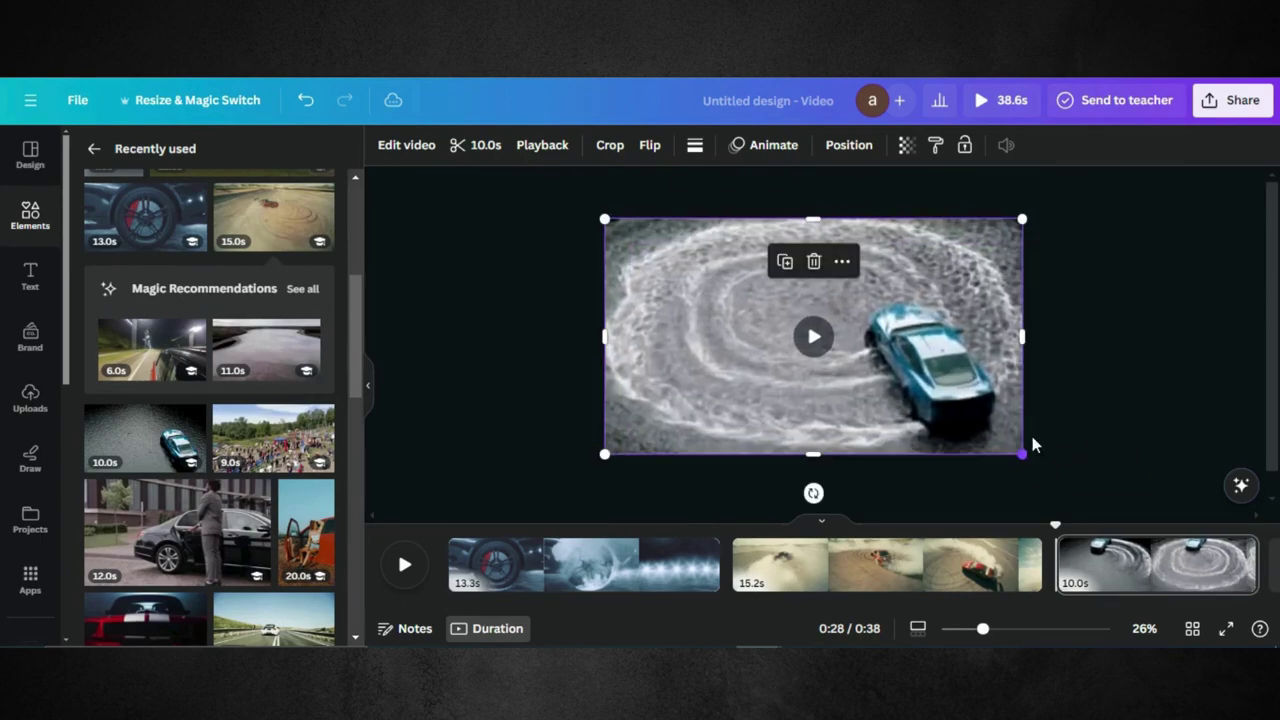
Add a fourth page and fill it with the 10-second clip of the silver car in tyre smoke
left_click_drag(994, 605, 1109, 607)
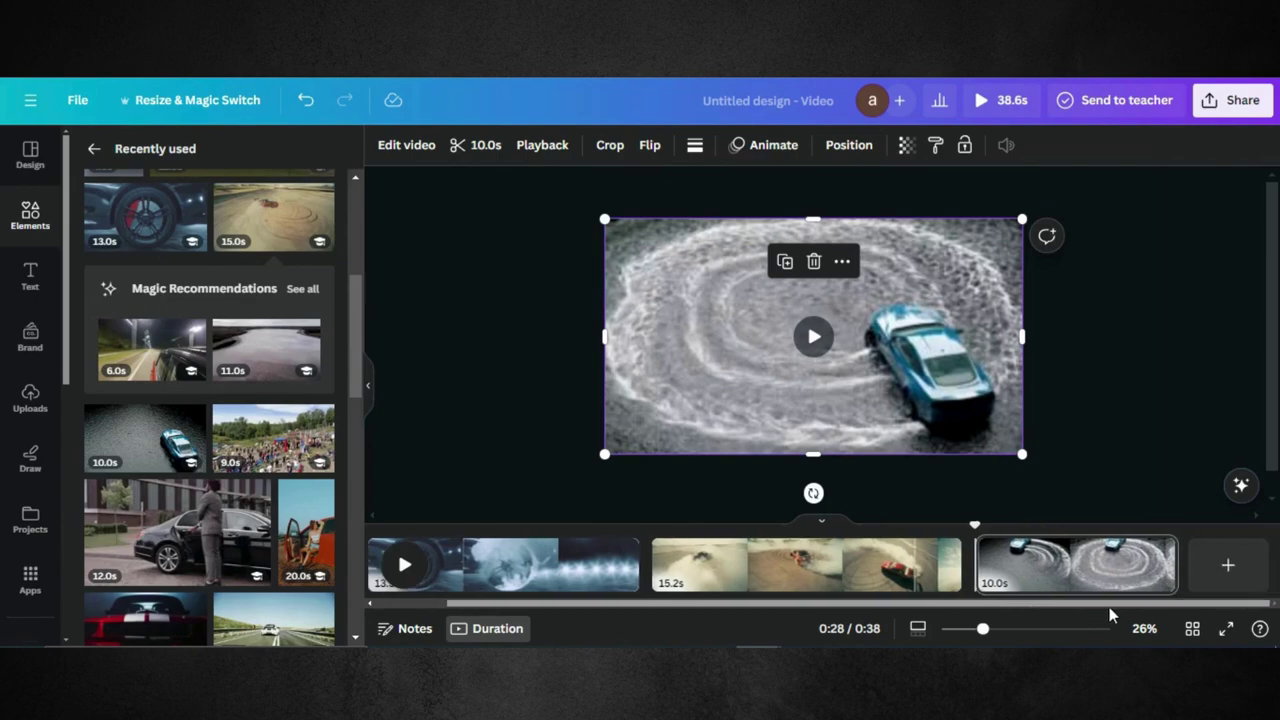
left_click(1218, 583)
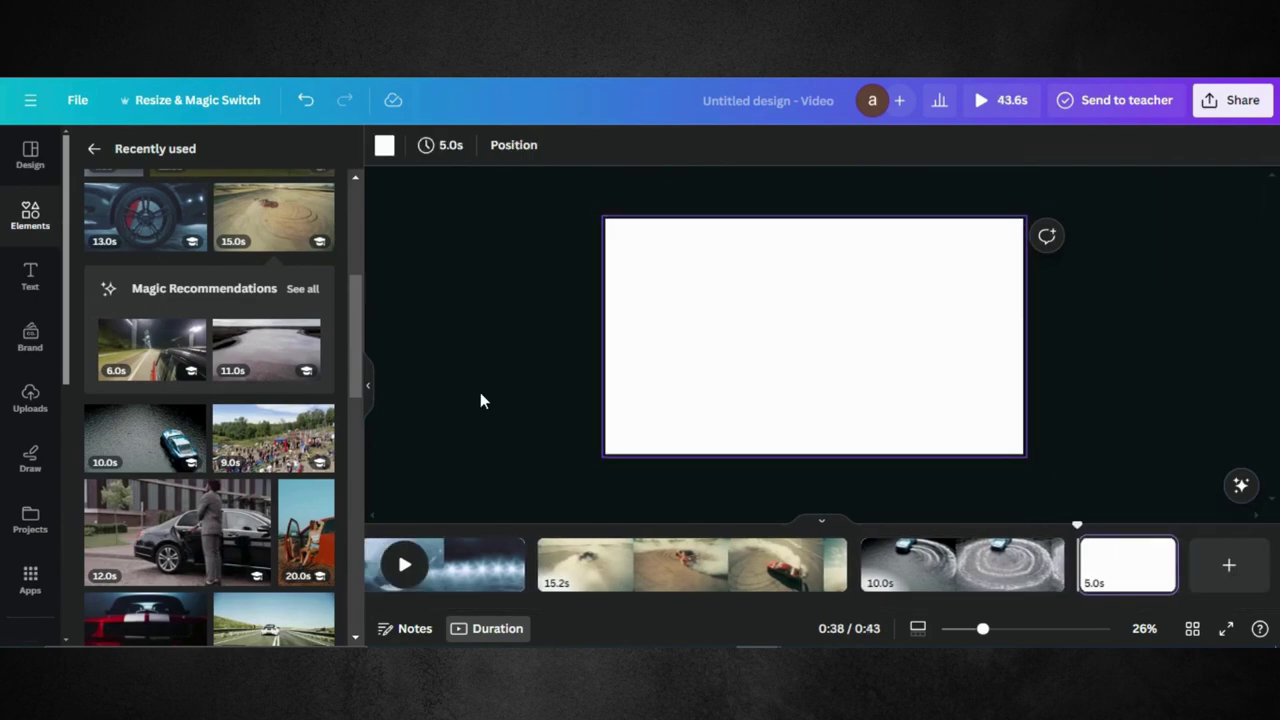
scroll(322, 418, "down", 3)
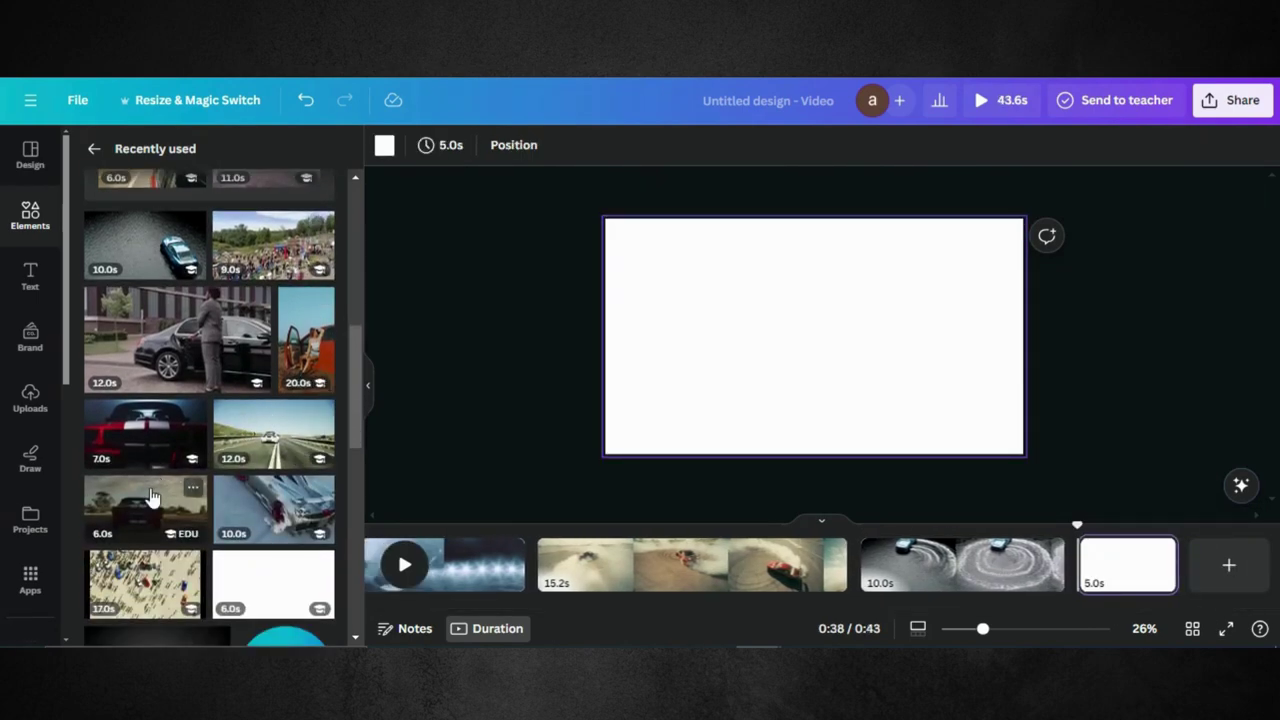
left_click_drag(720, 343, 672, 309)
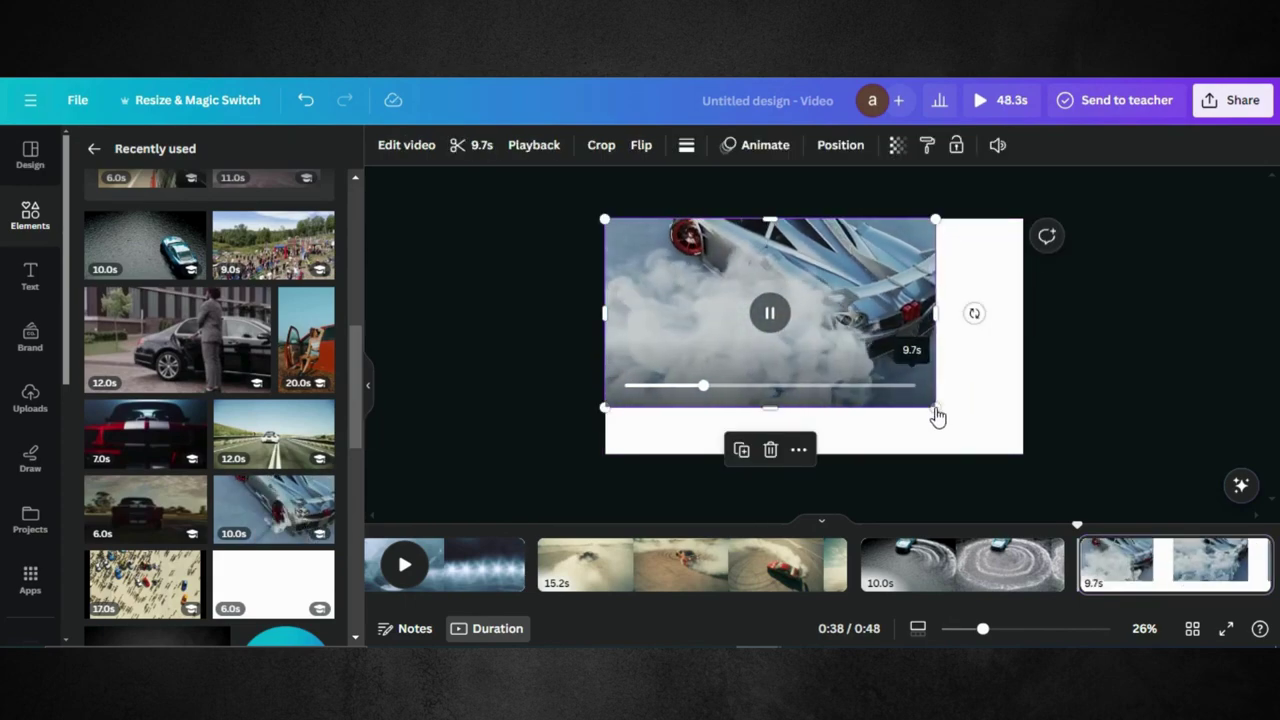
left_click_drag(935, 408, 1036, 442)
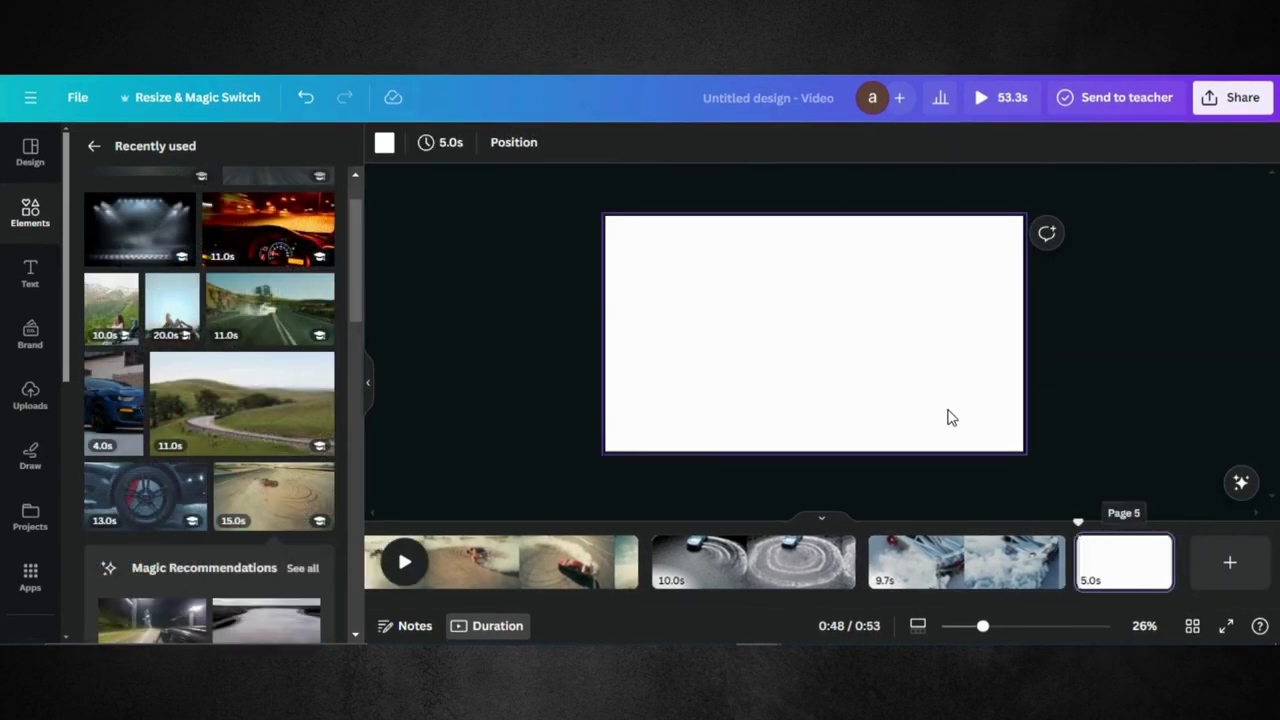
Fill the blank fifth page with the 11-second hillside road clip, enlarging it until it covers the whole page
left_click(233, 432)
left_click_drag(734, 348, 717, 286)
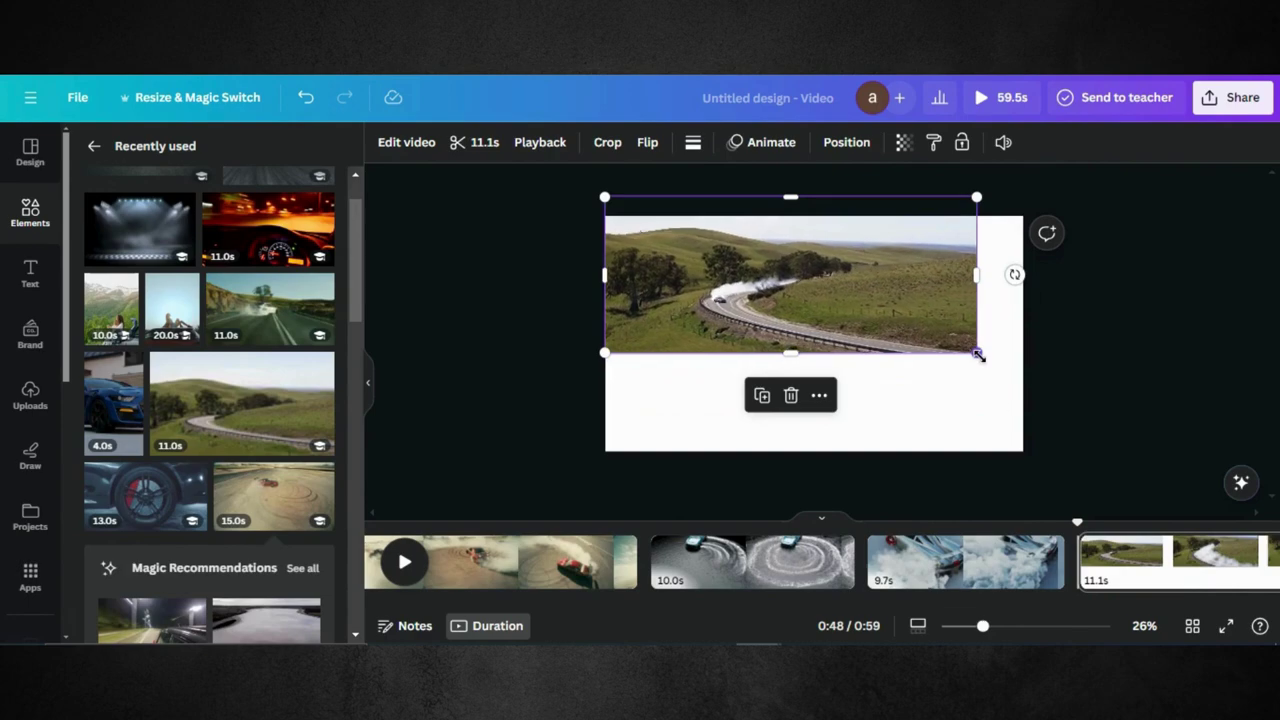
left_click_drag(978, 354, 1032, 460)
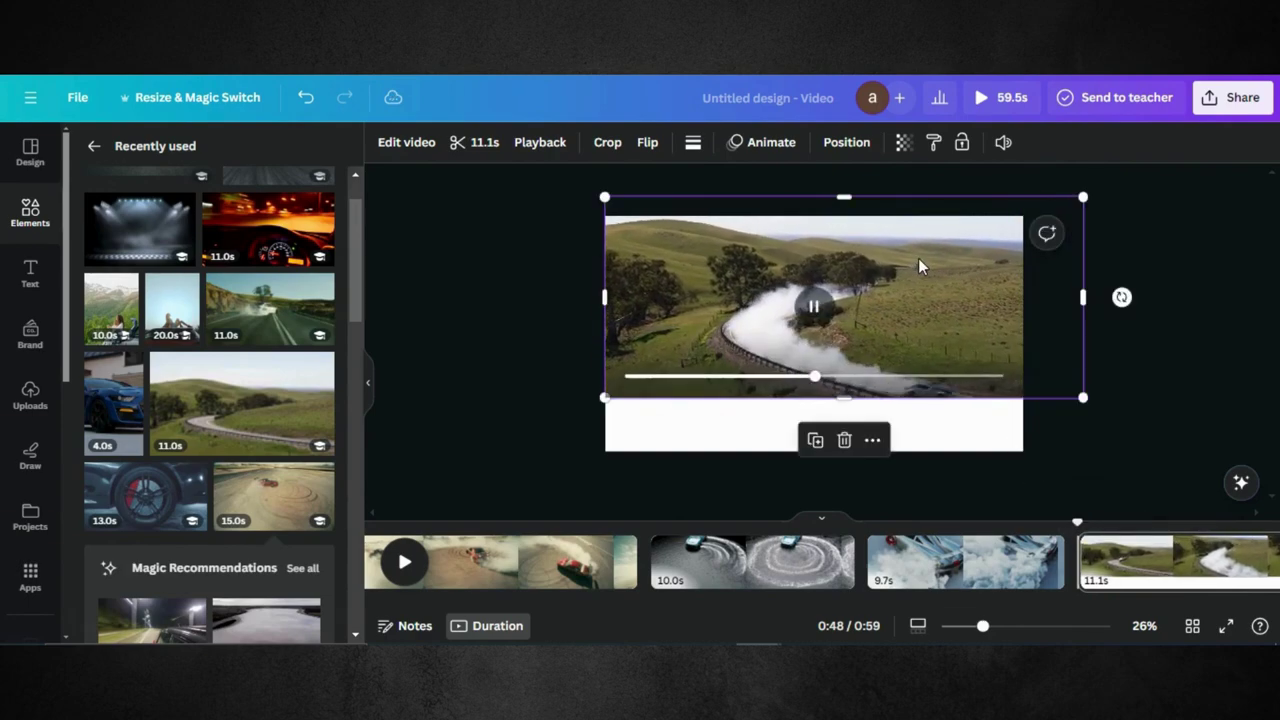
left_click_drag(920, 265, 916, 273)
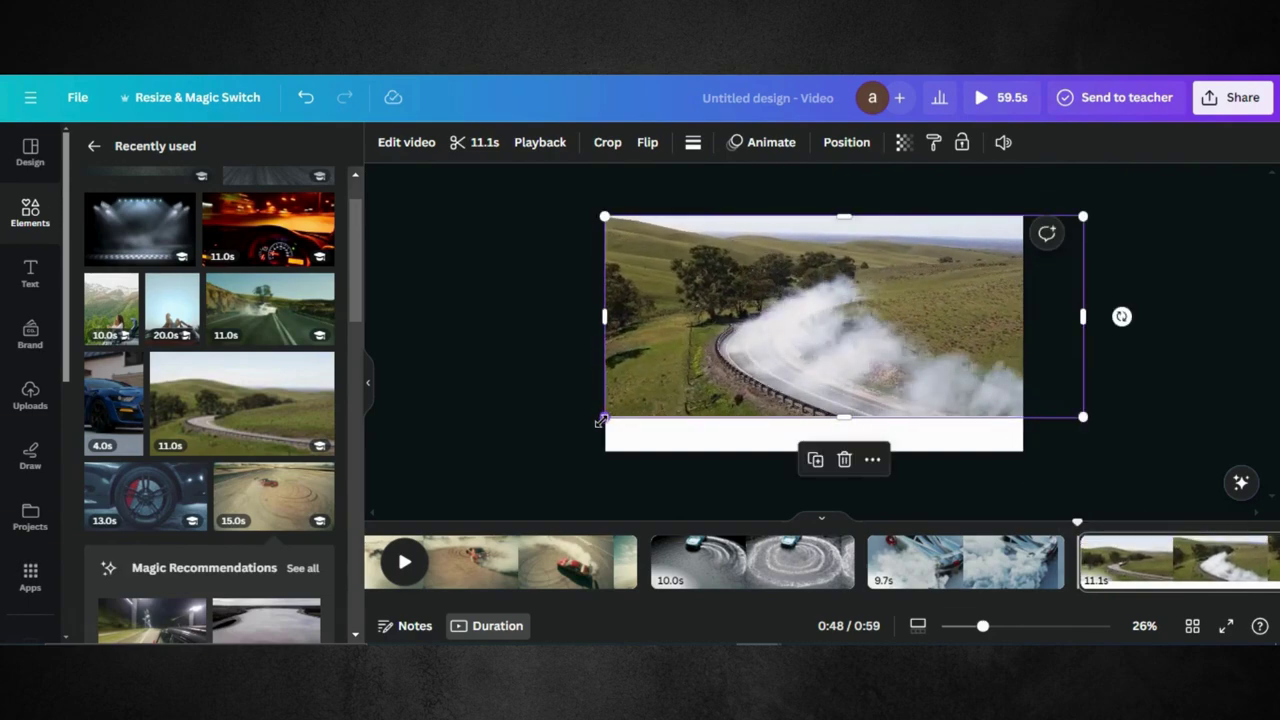
left_click_drag(600, 421, 541, 499)
left_click(478, 331)
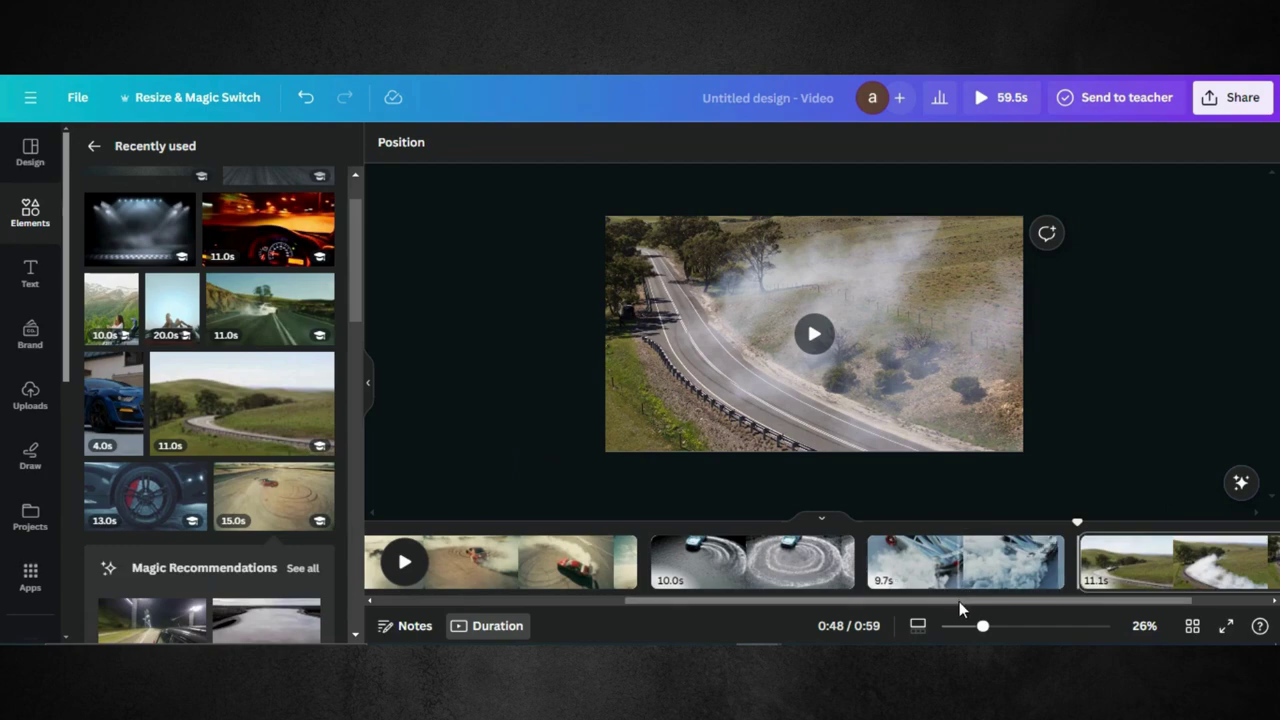
Insert a page between the blue car and silver car pages and cover it with the racetrack photo, centred on the track
left_click_drag(826, 602, 854, 597)
left_click(840, 549)
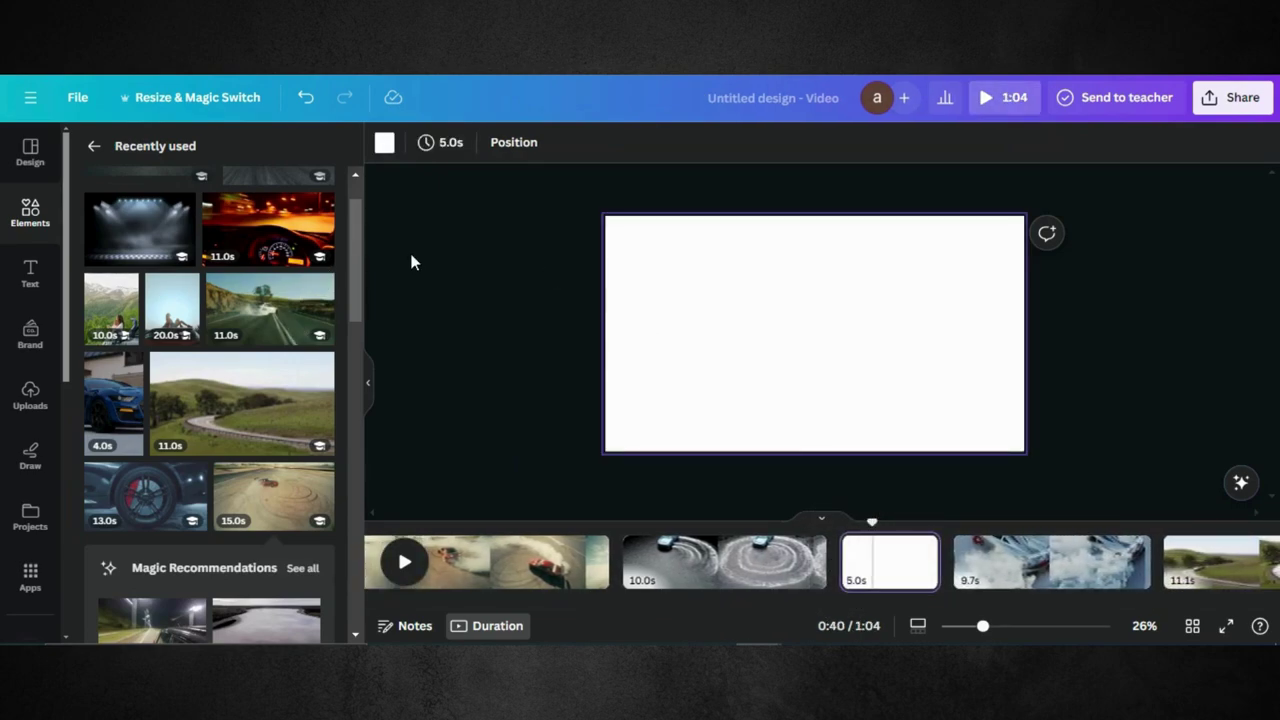
scroll(360, 295, "up", 1)
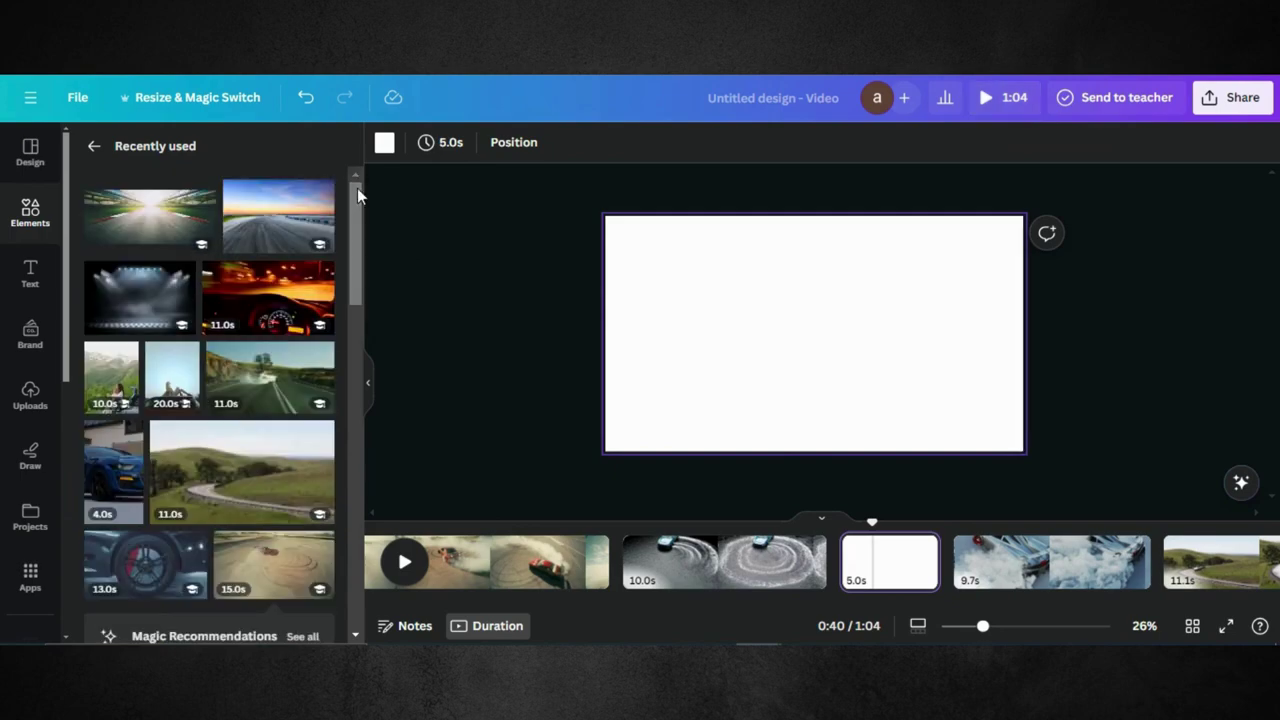
left_click(178, 222)
left_click_drag(734, 283, 695, 237)
left_click_drag(962, 370, 1113, 585)
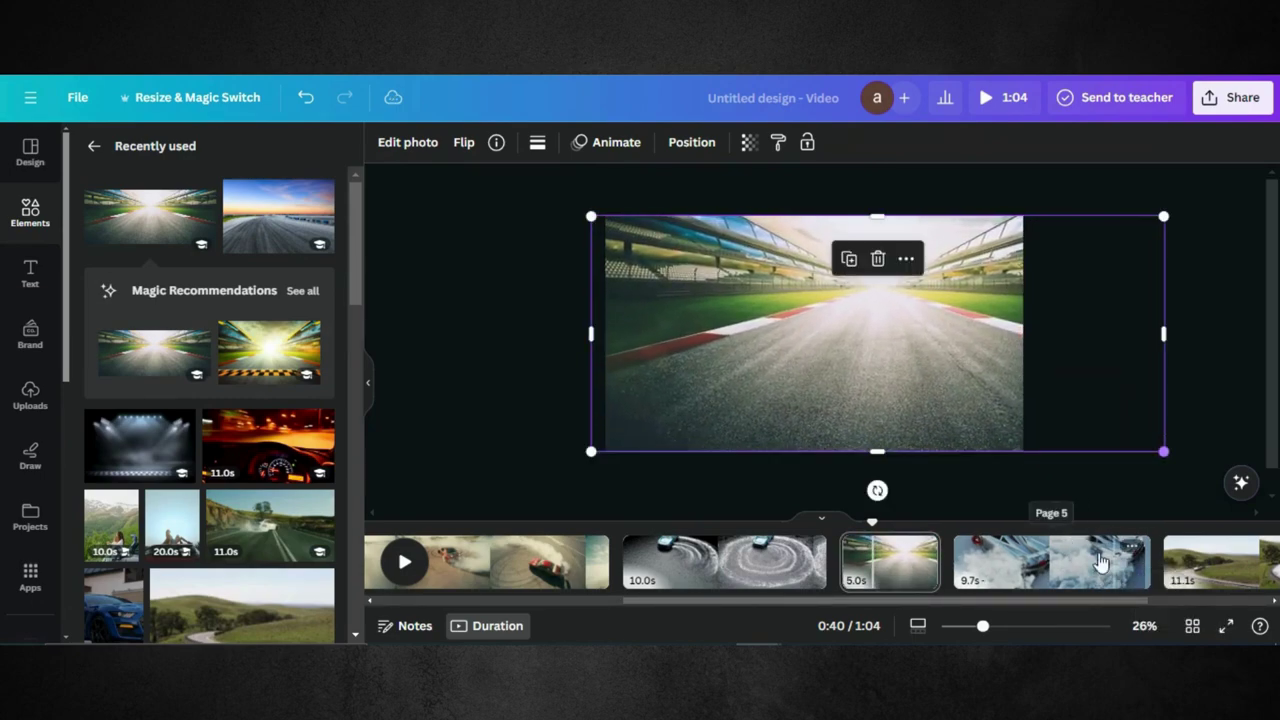
left_click_drag(923, 352, 859, 345)
left_click(464, 300)
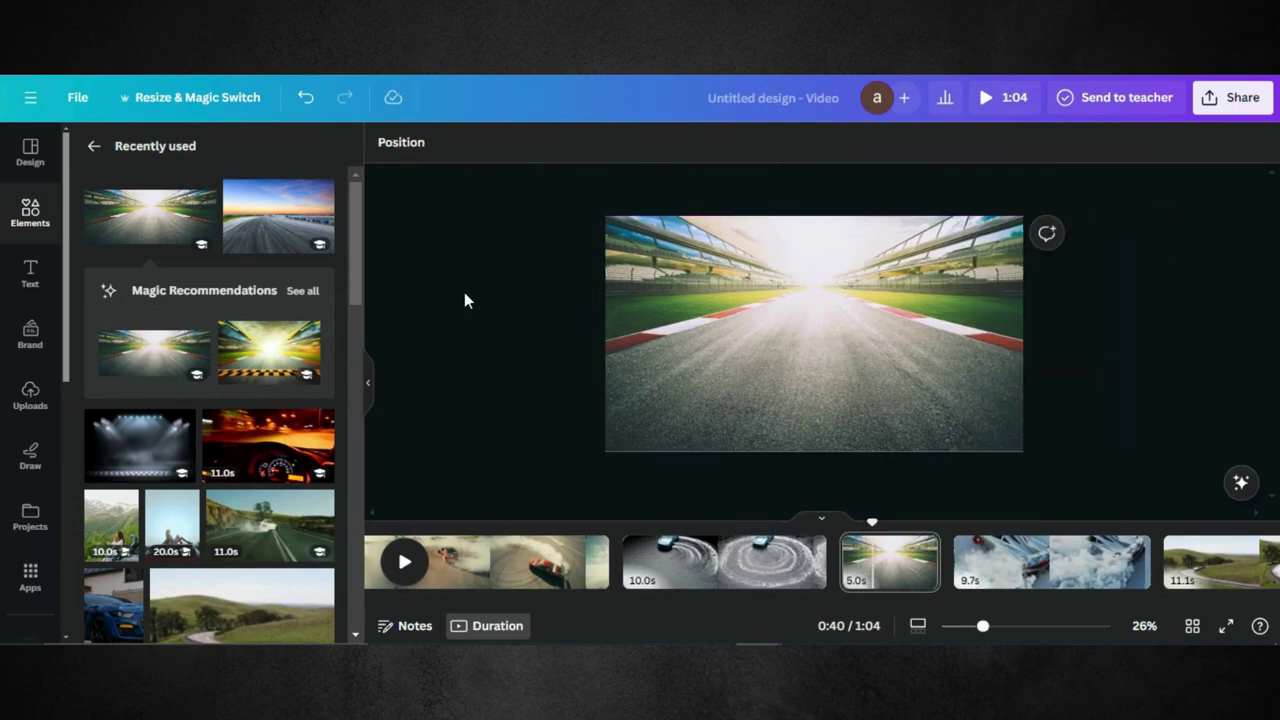
Find the Frame elements, add a square frame on the left of the racetrack page and stretch it into a tall rectangle
left_click(96, 150)
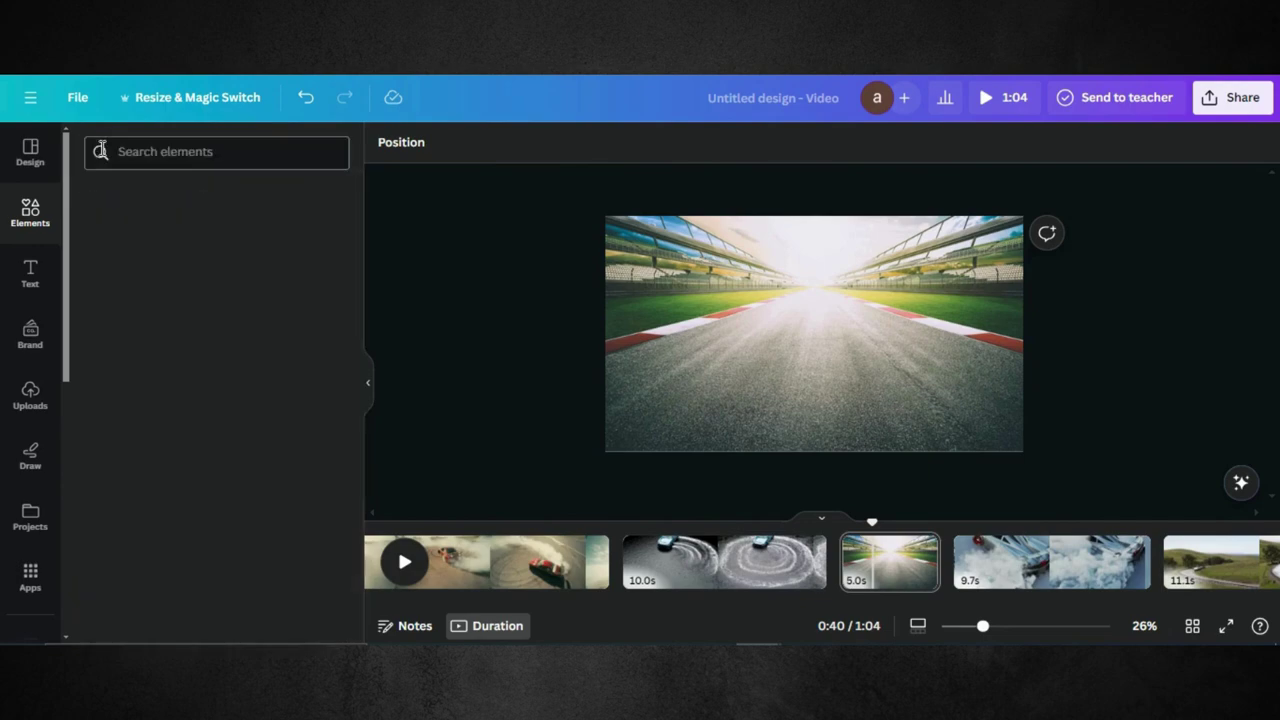
left_click(113, 199)
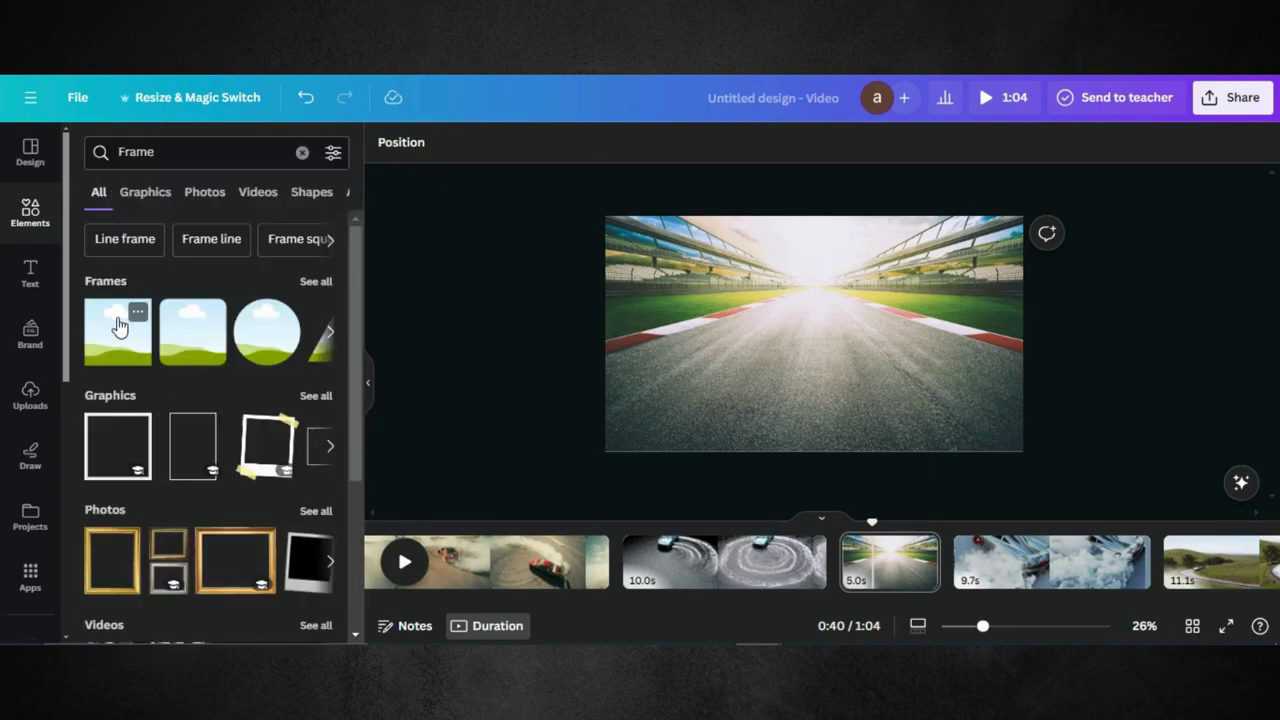
left_click(118, 333)
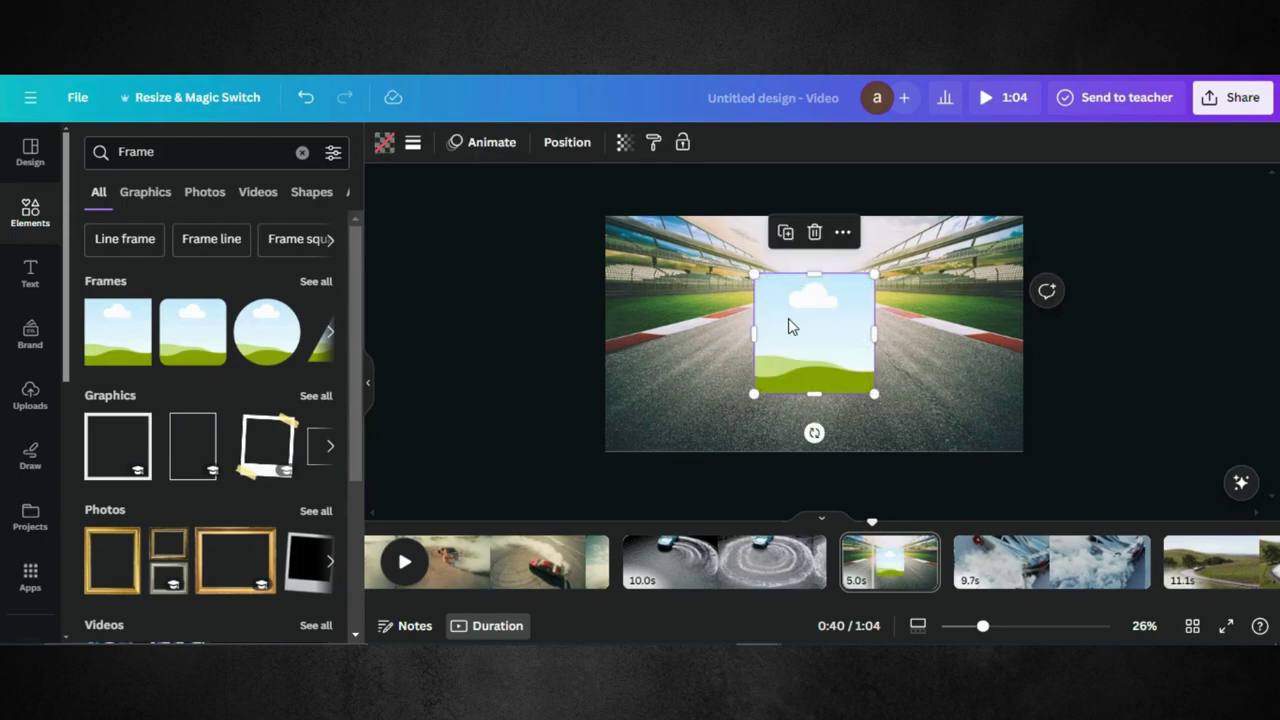
left_click_drag(790, 326, 664, 299)
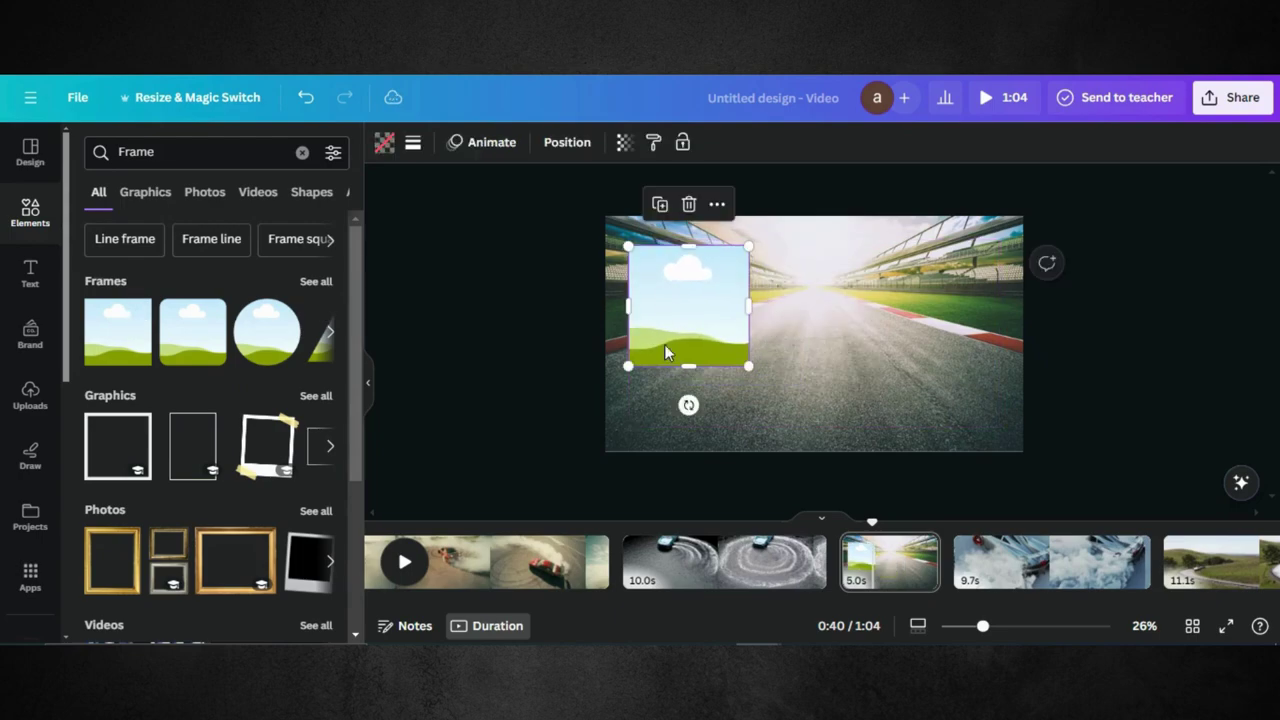
left_click_drag(689, 366, 688, 426)
Duplicate the tall frame twice, arrange the three frames side by side and centre the set on the page
left_click(657, 206)
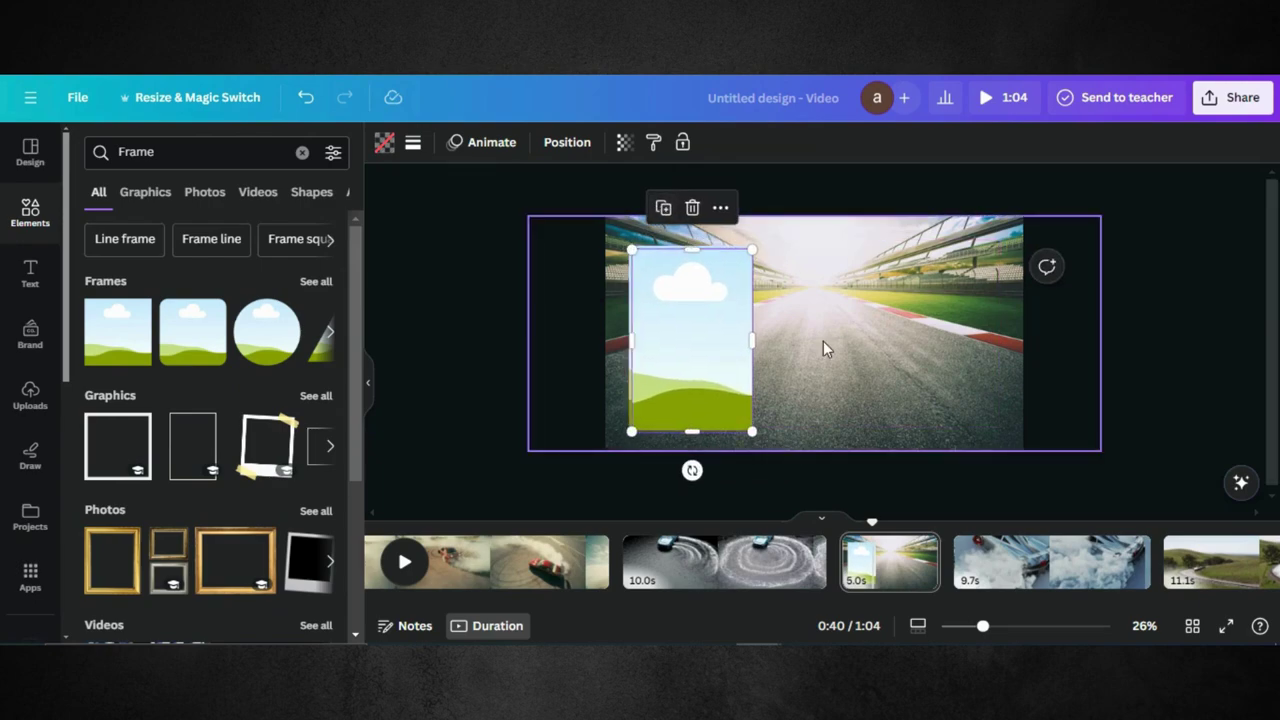
left_click_drag(737, 331, 830, 323)
left_click(786, 206)
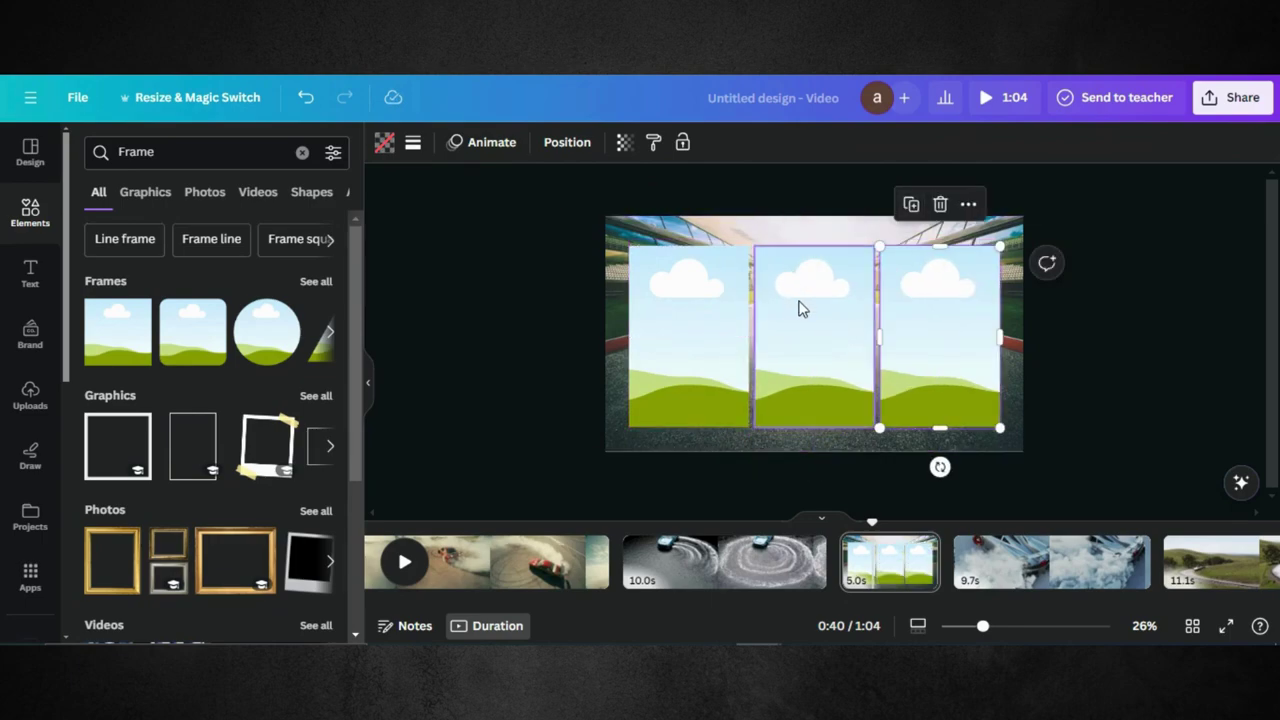
left_click_drag(522, 310, 916, 352)
left_click_drag(790, 320, 796, 318)
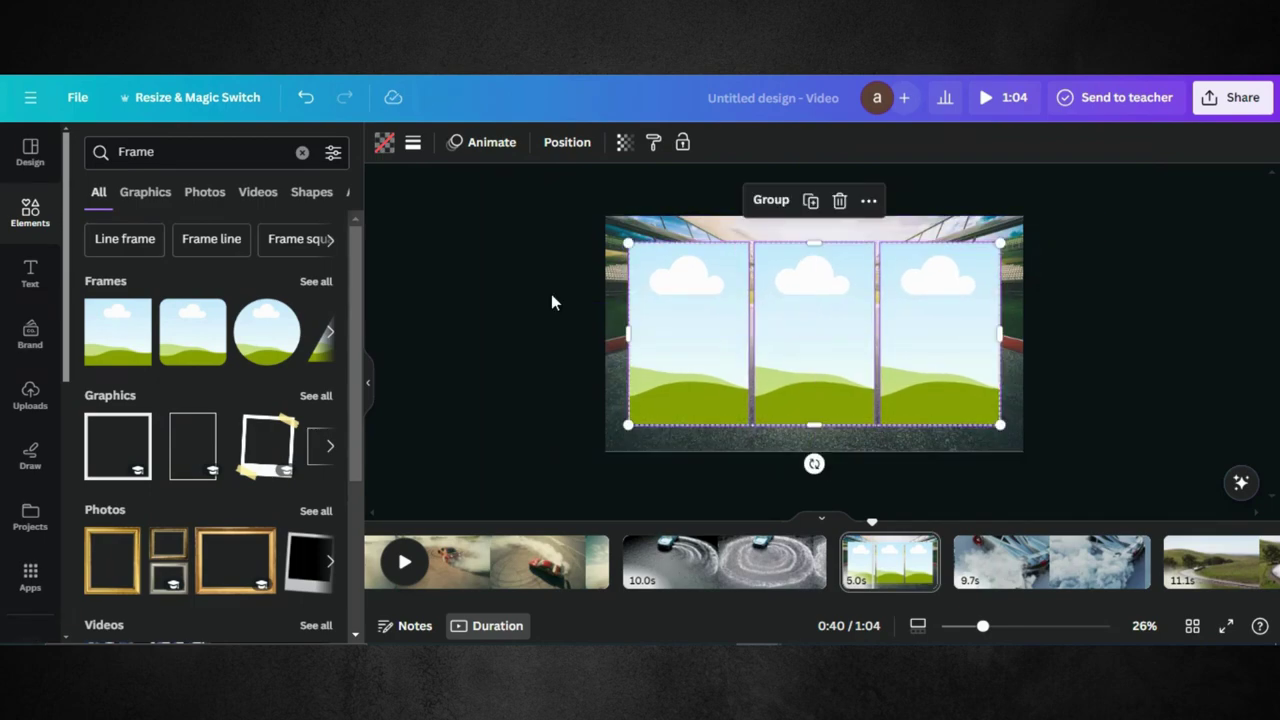
left_click(512, 302)
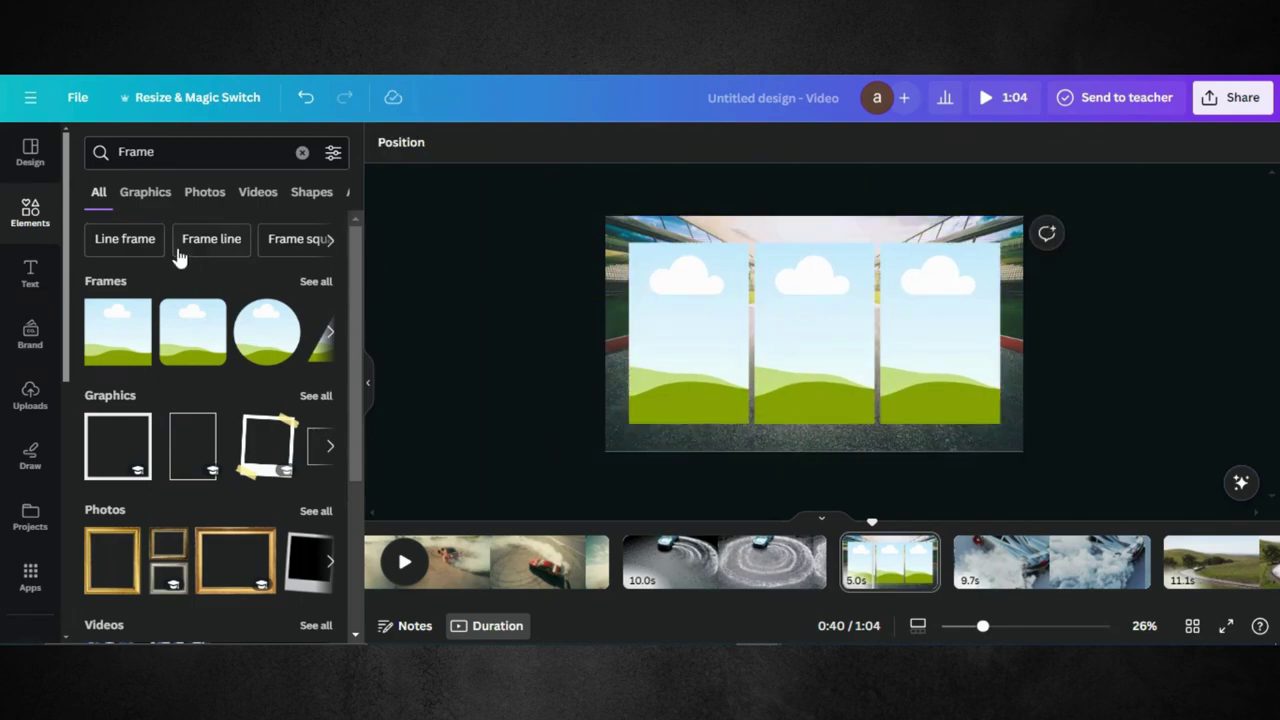
Place the recently used 10-second silver car clip in the left frame and reposition it within the frame's crop
left_click(303, 153)
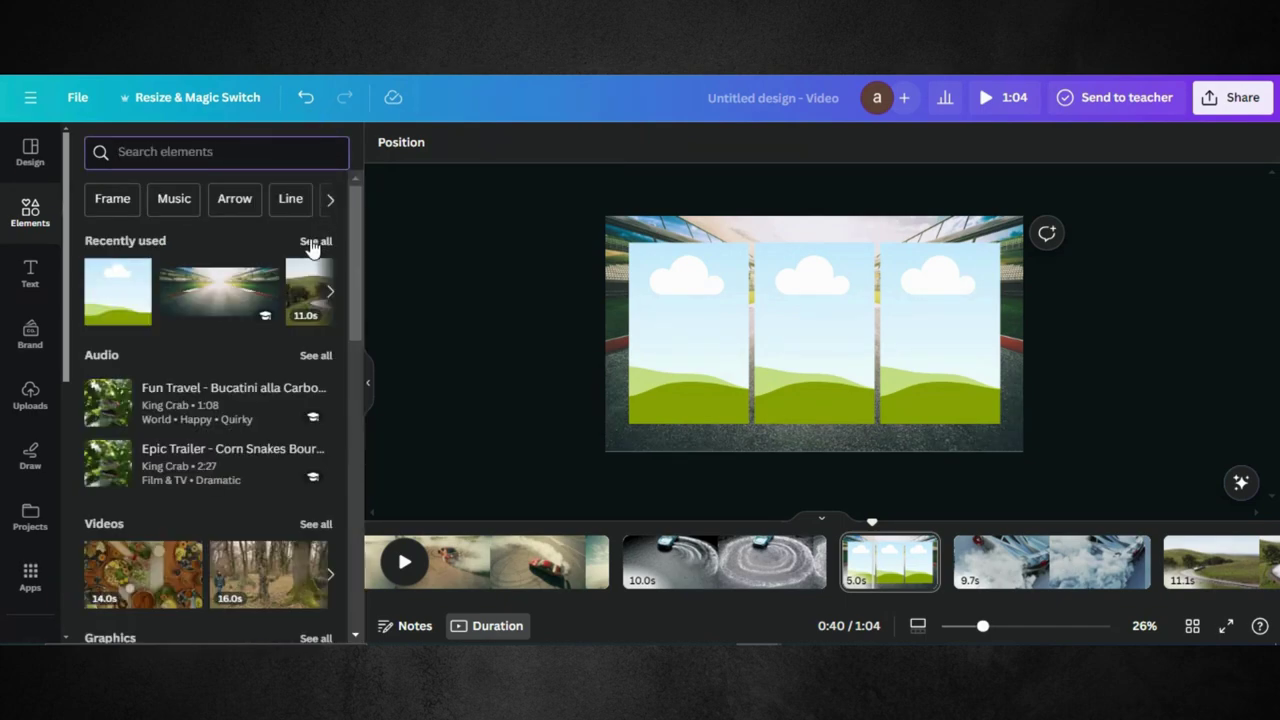
left_click(315, 242)
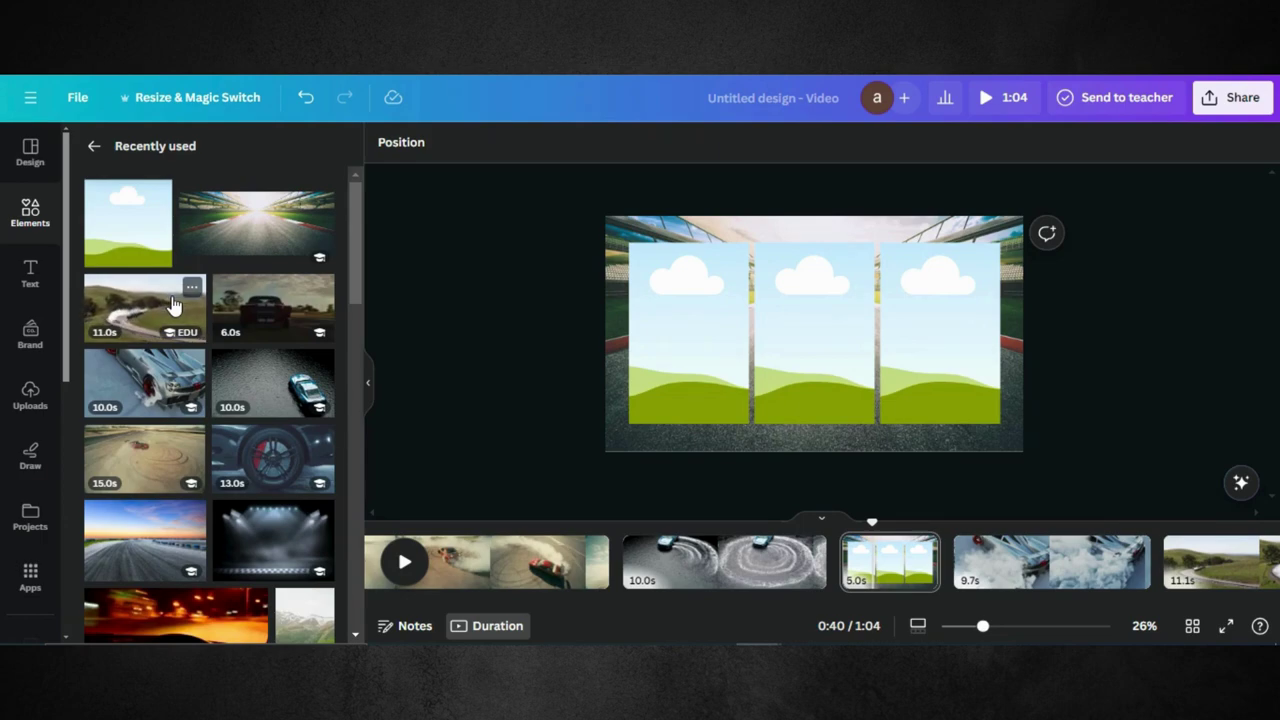
left_click_drag(150, 381, 633, 341)
double_click(682, 305)
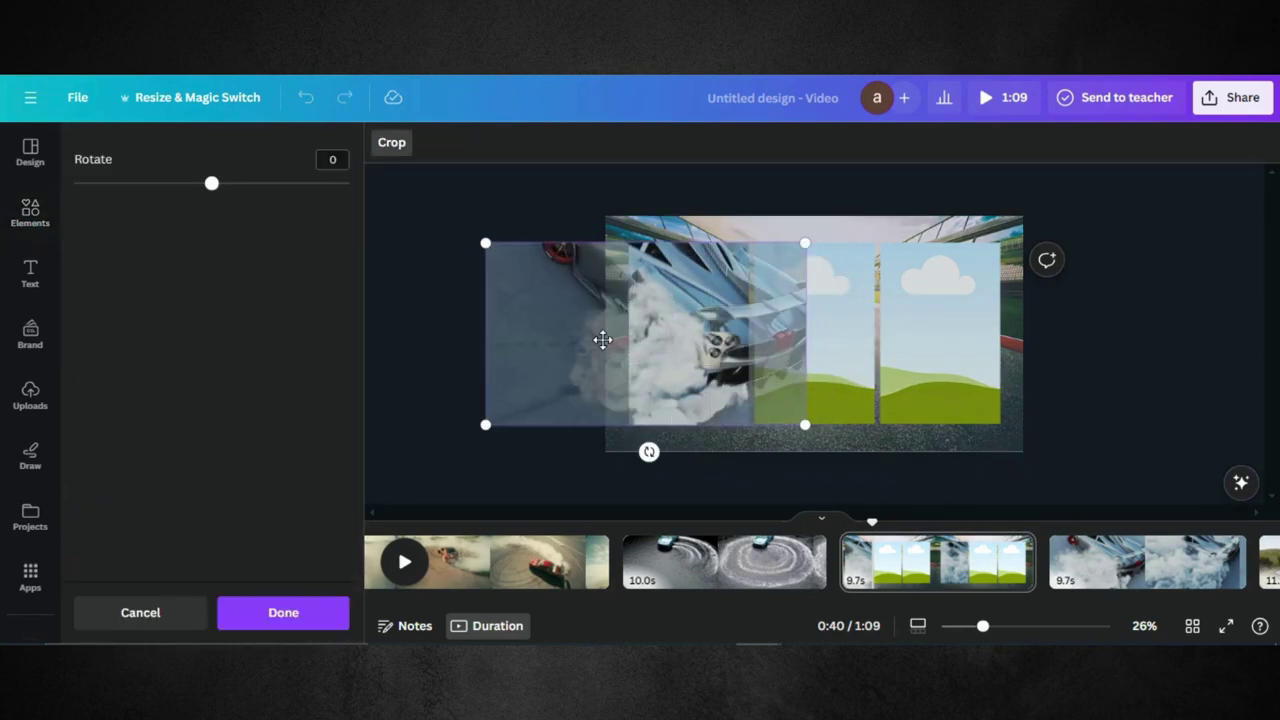
left_click(843, 354)
Place the 6-second red car clip in the middle frame
left_click(843, 354)
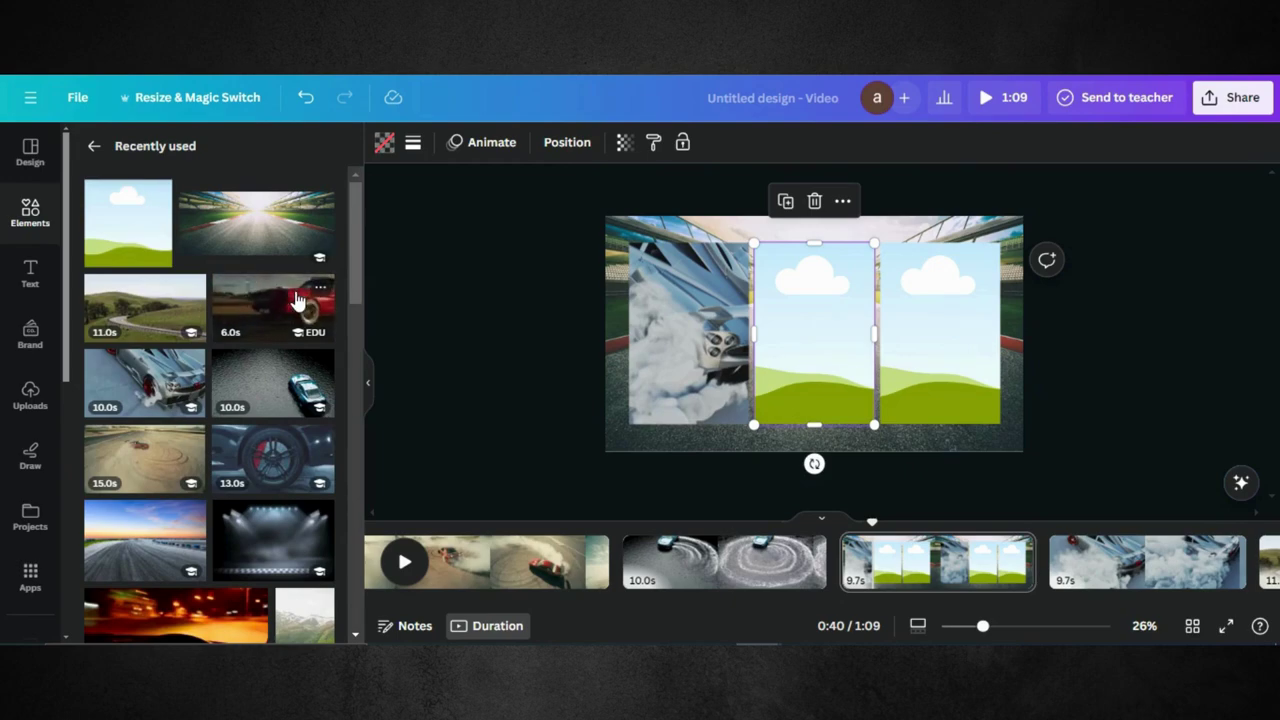
left_click_drag(296, 300, 799, 303)
left_click(820, 336)
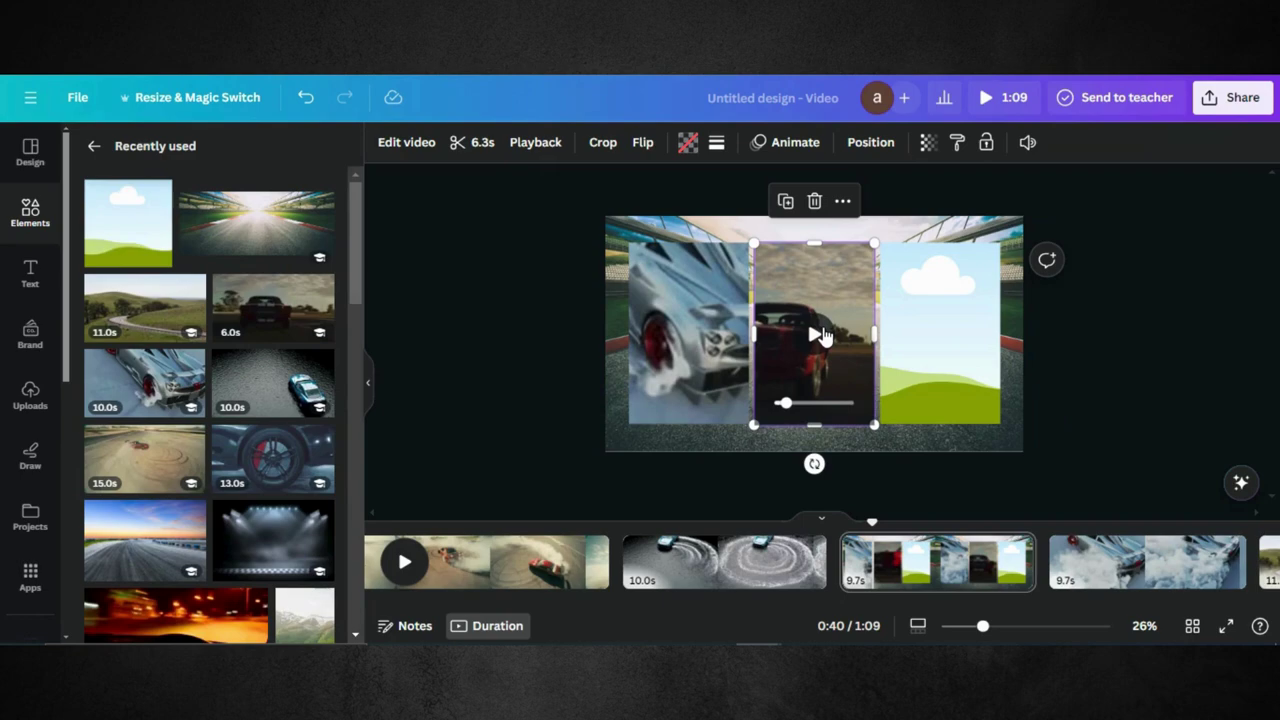
Reposition the red car clip within the middle frame's crop so that the car fills the frame
double_click(829, 350)
left_click_drag(829, 350, 884, 352)
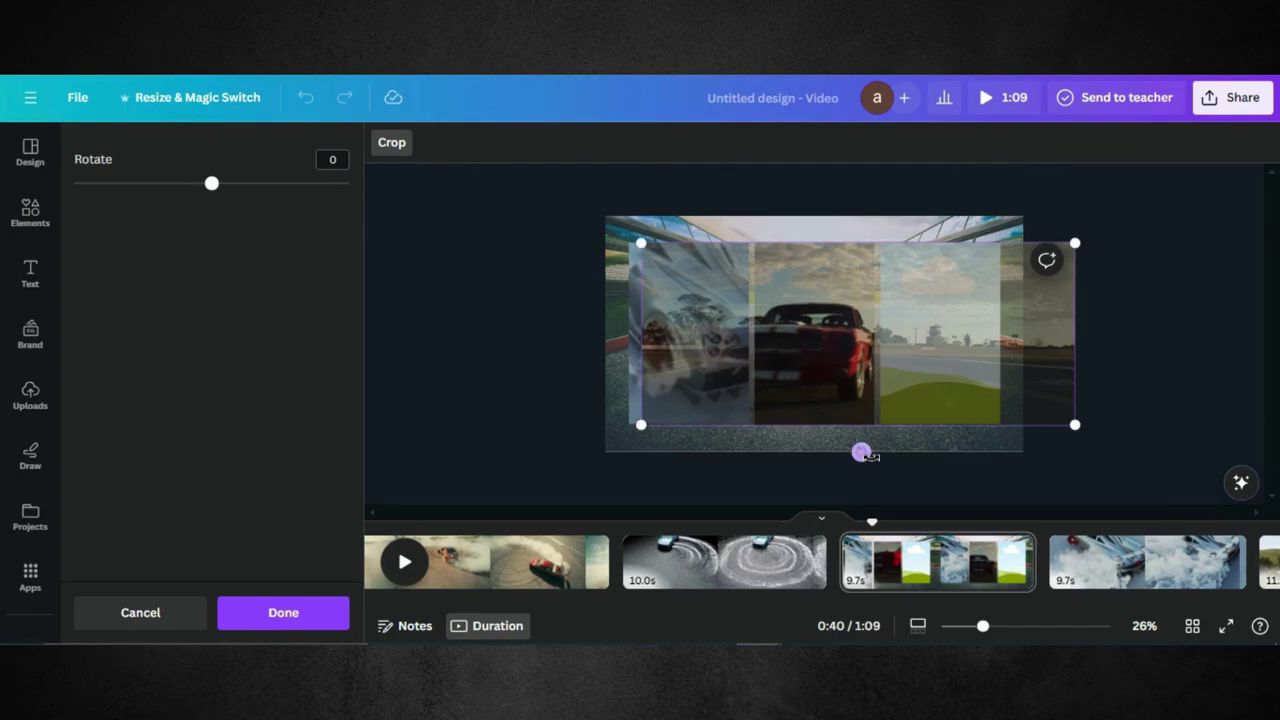
left_click(893, 473)
Find the recently used 4-second blue car clip and place it in the empty right frame
left_click(923, 346)
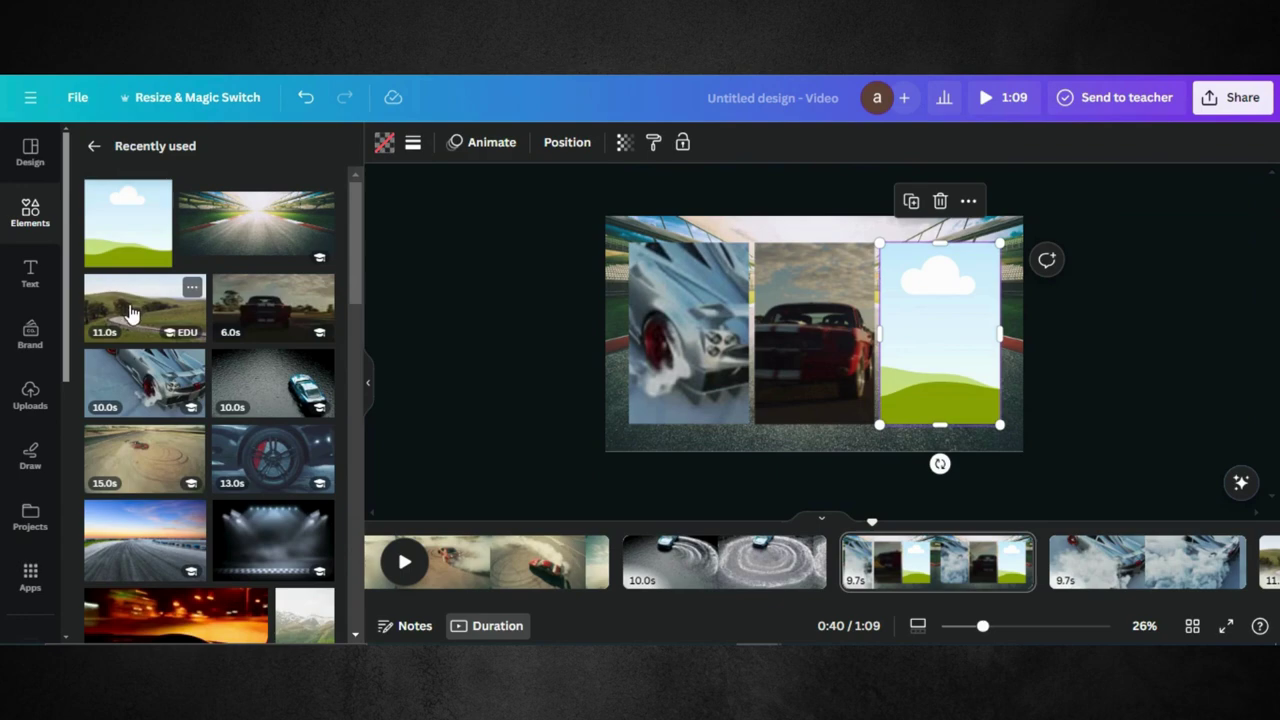
scroll(243, 474, "down", 3)
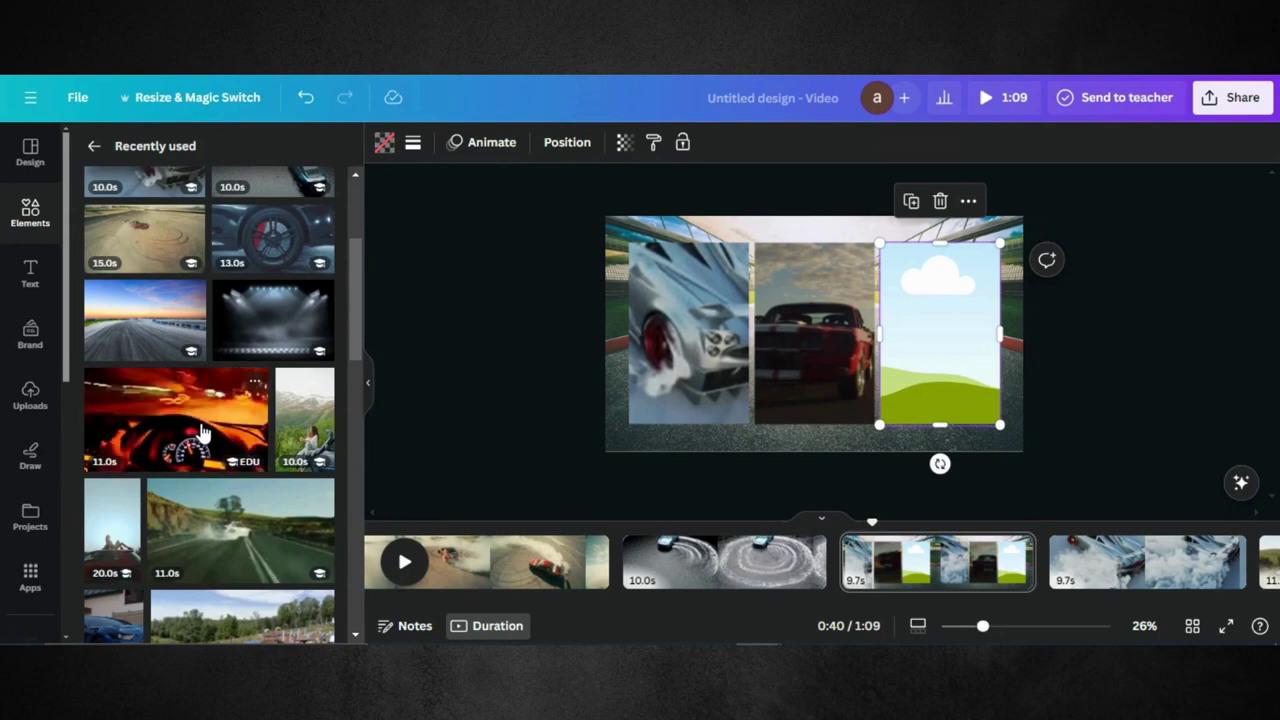
scroll(180, 430, "down", 3)
left_click_drag(126, 421, 925, 301)
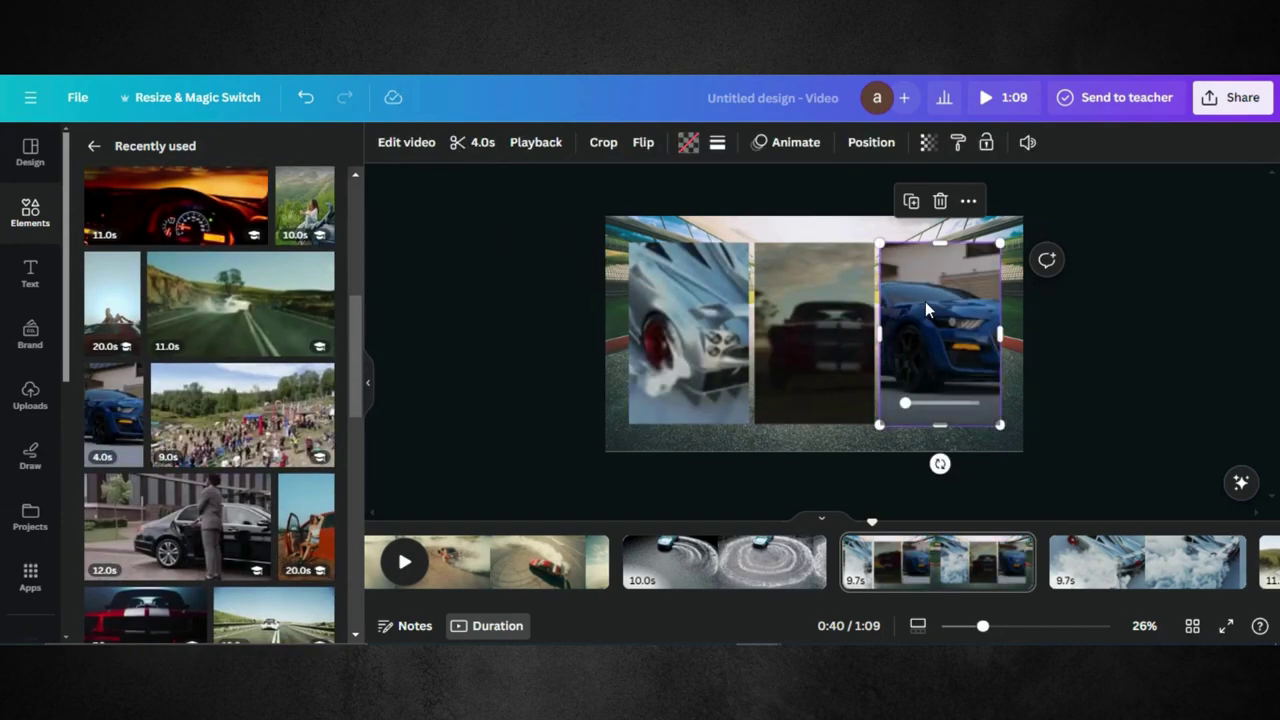
Preview the opening wheel clip page and trim it at both ends to 5.0 seconds of tyre smoke
left_click(445, 545)
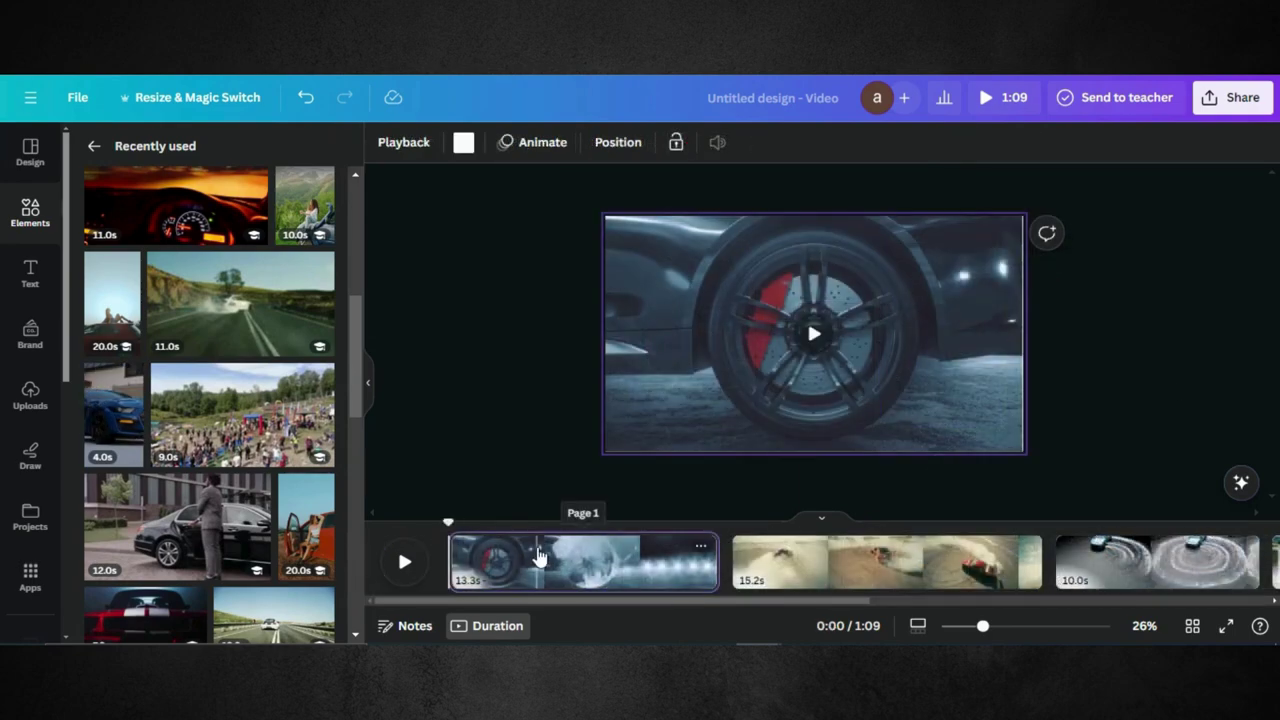
left_click(404, 561)
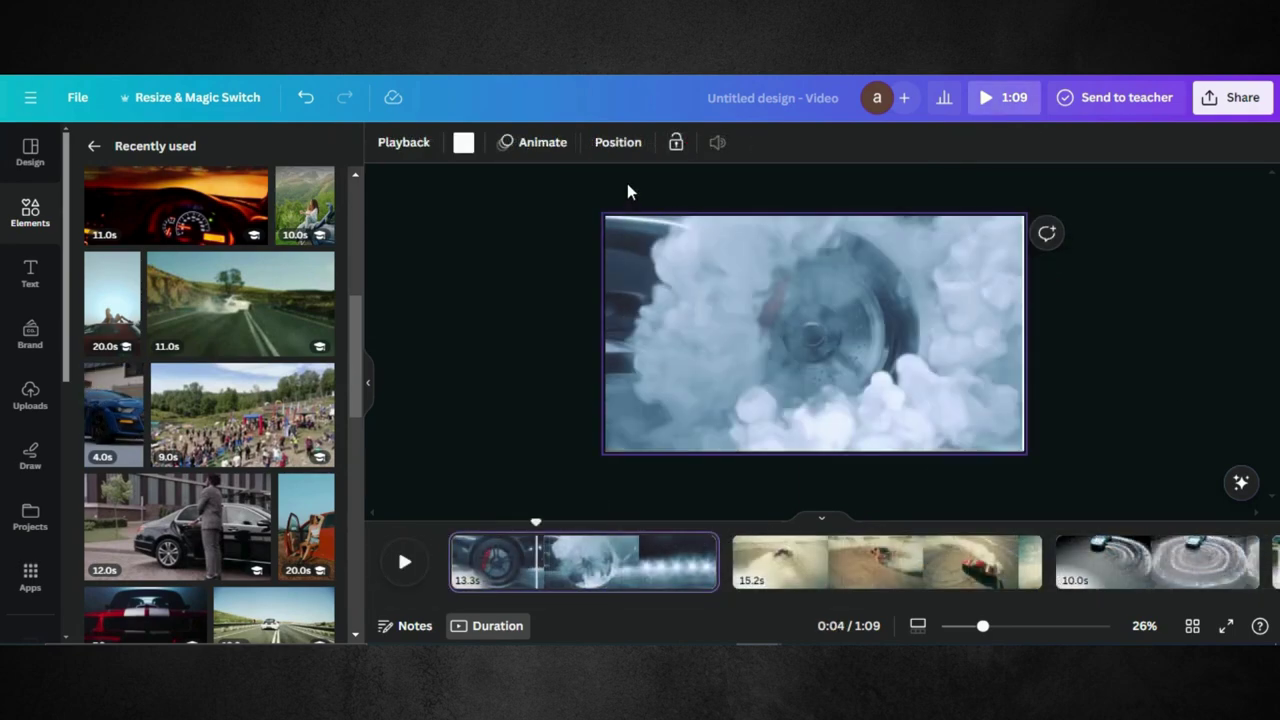
left_click_drag(716, 562, 560, 566)
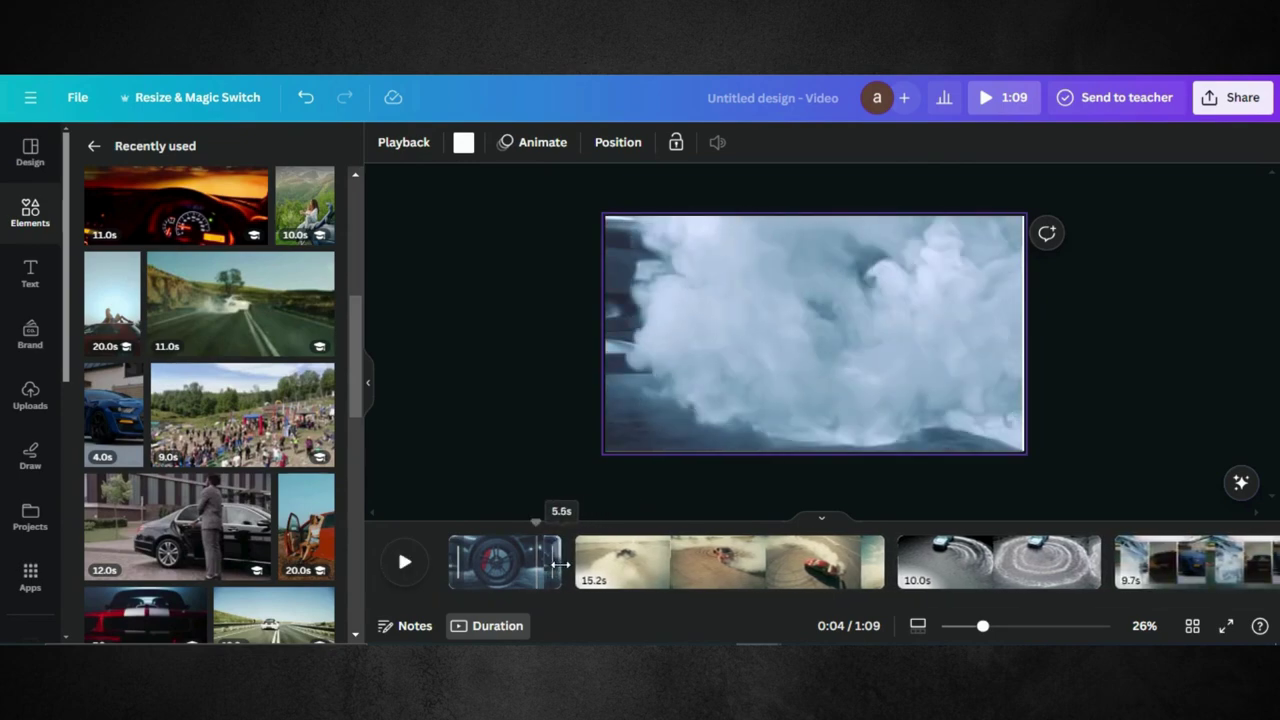
left_click_drag(560, 566, 604, 560)
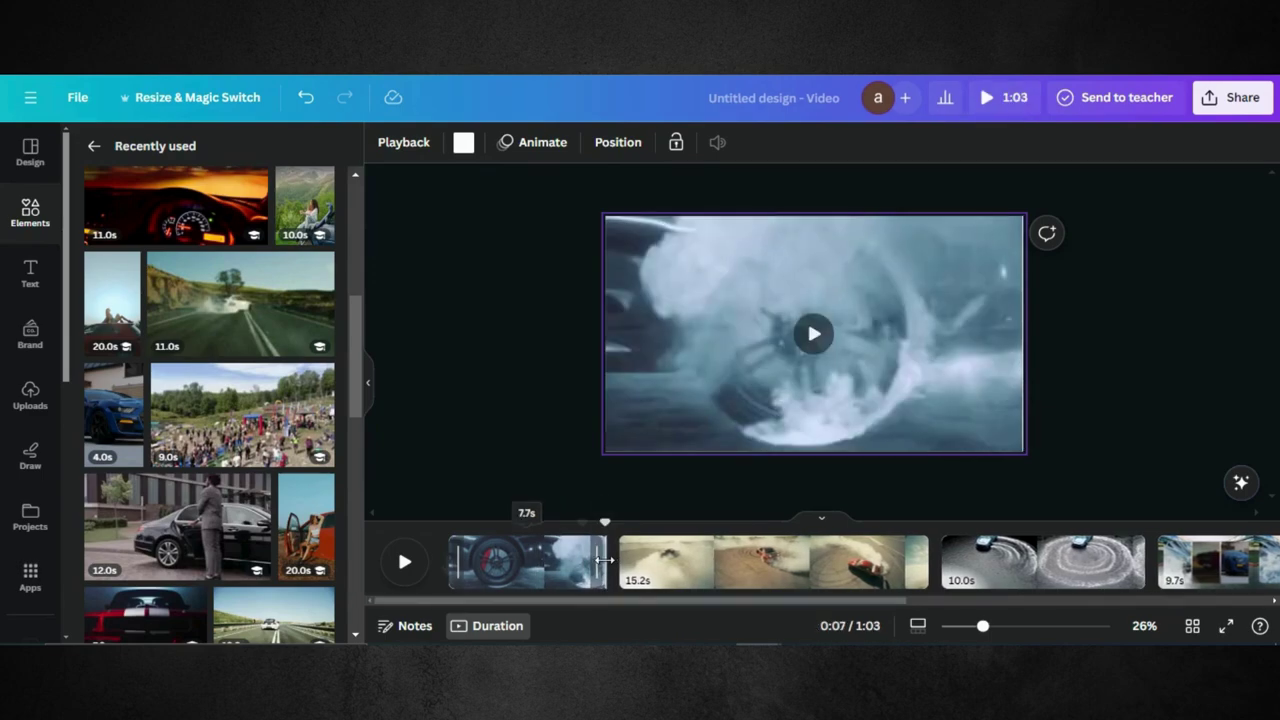
left_click_drag(450, 560, 503, 553)
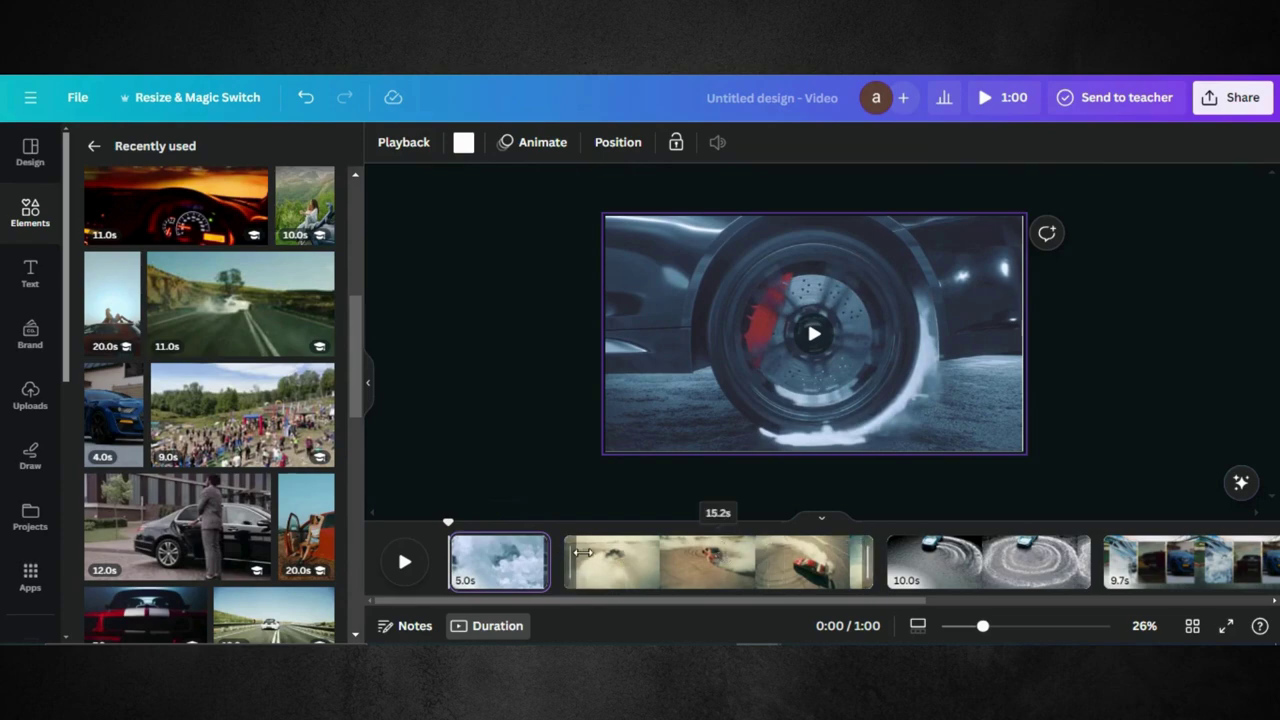
Trim the second and third pages to 5.0 seconds each and the framed racetrack page to 5.3 seconds
left_click_drag(583, 553, 772, 552)
left_click(832, 557)
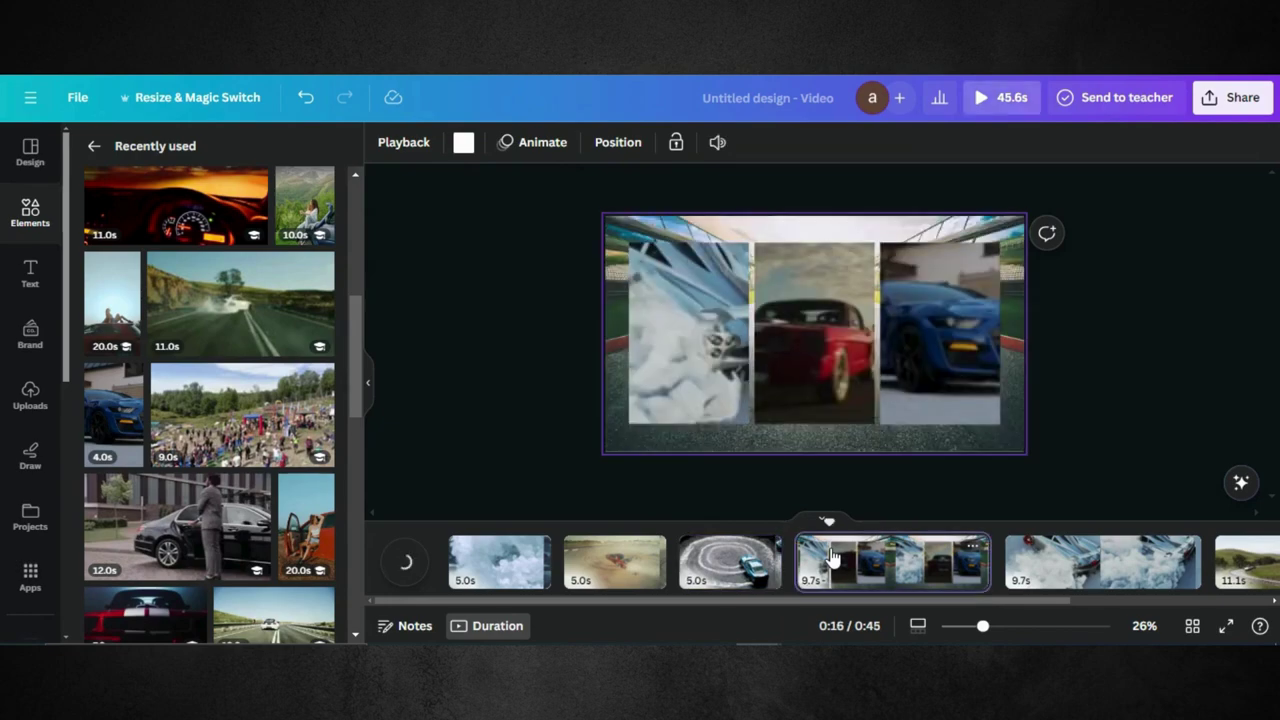
left_click_drag(795, 547, 884, 548)
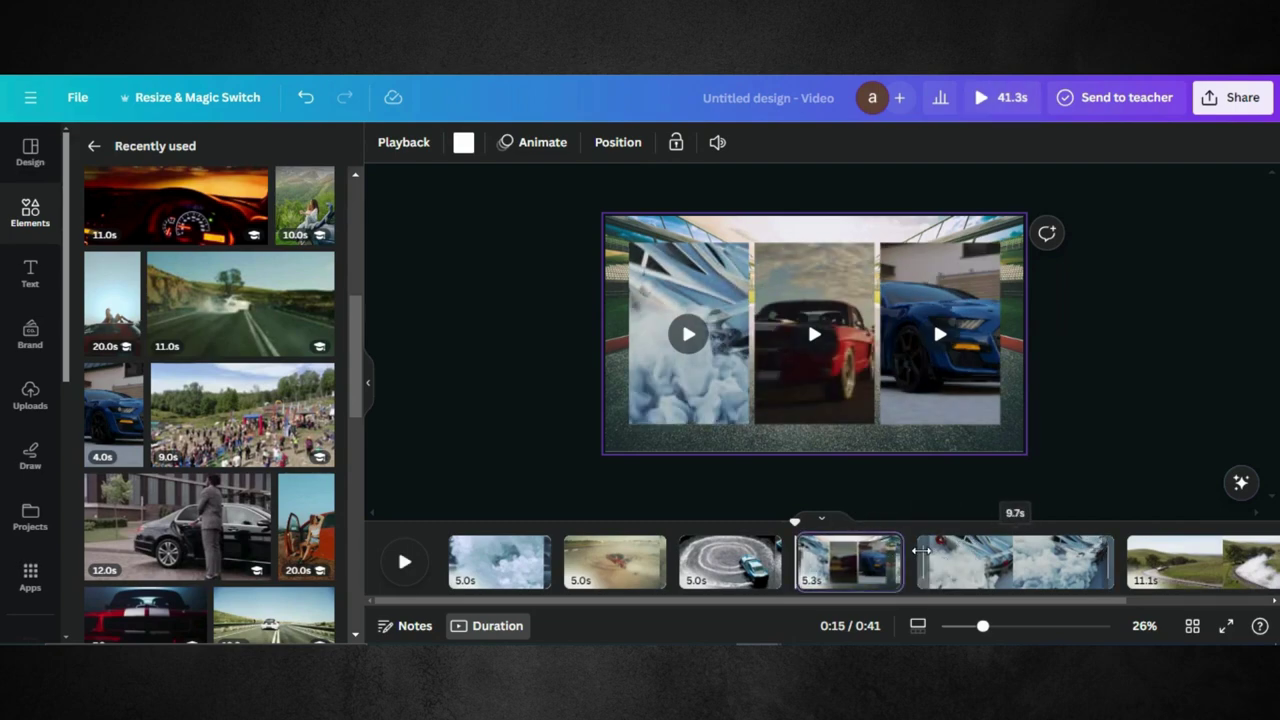
Trim the full-screen silver car page at both its start and end to 5.1 seconds
left_click_drag(920, 549, 972, 548)
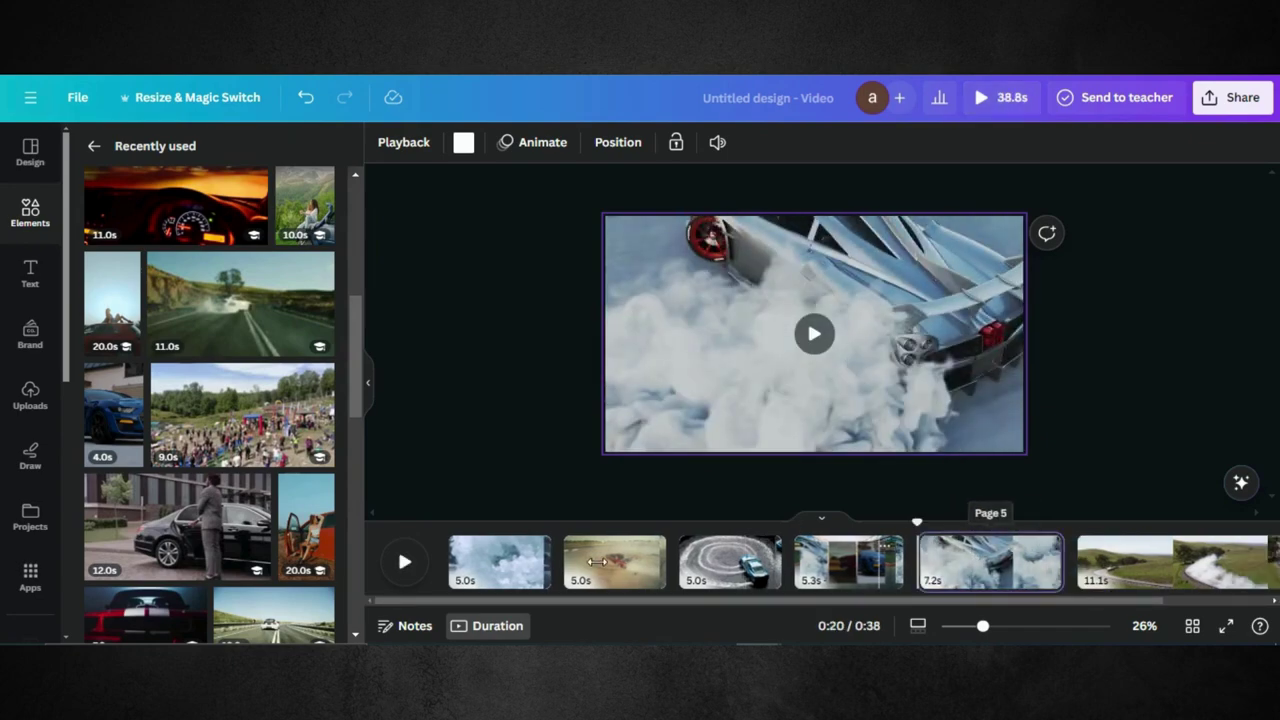
left_click(495, 560)
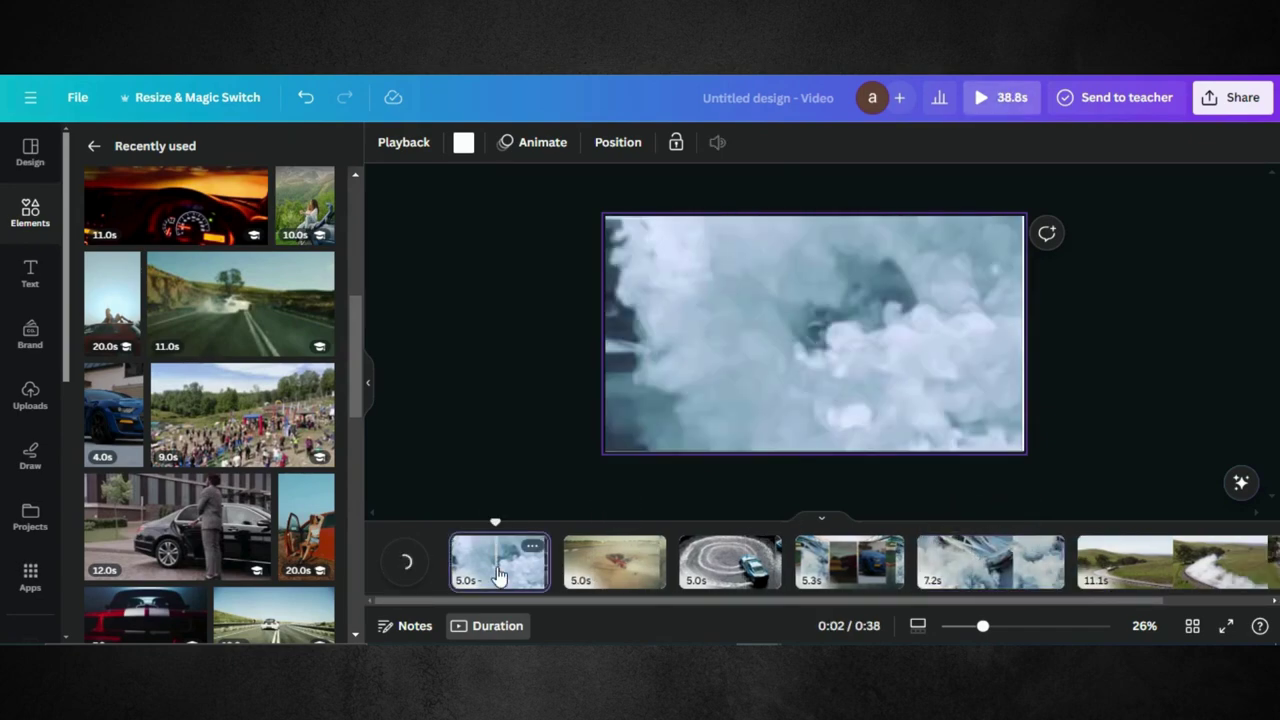
left_click(945, 555)
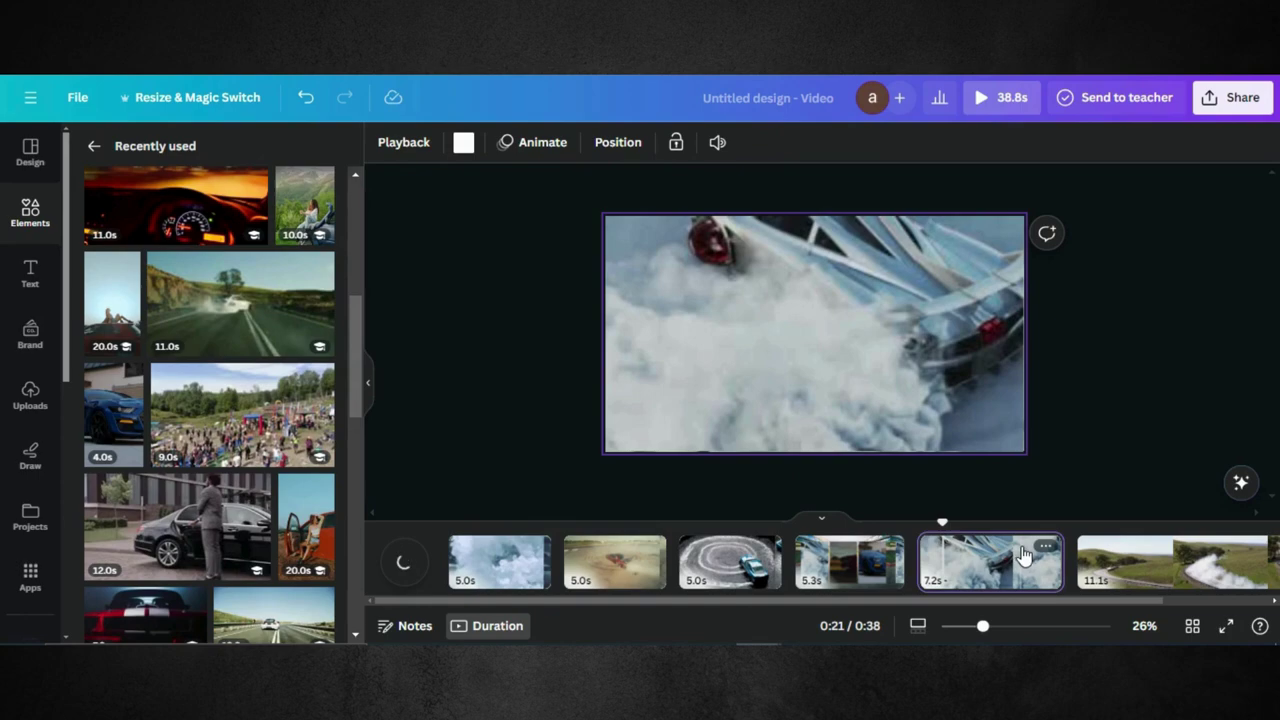
left_click_drag(1064, 560, 1018, 557)
Trim the final hillside road page at both ends to 5.4 seconds
left_click(1083, 560)
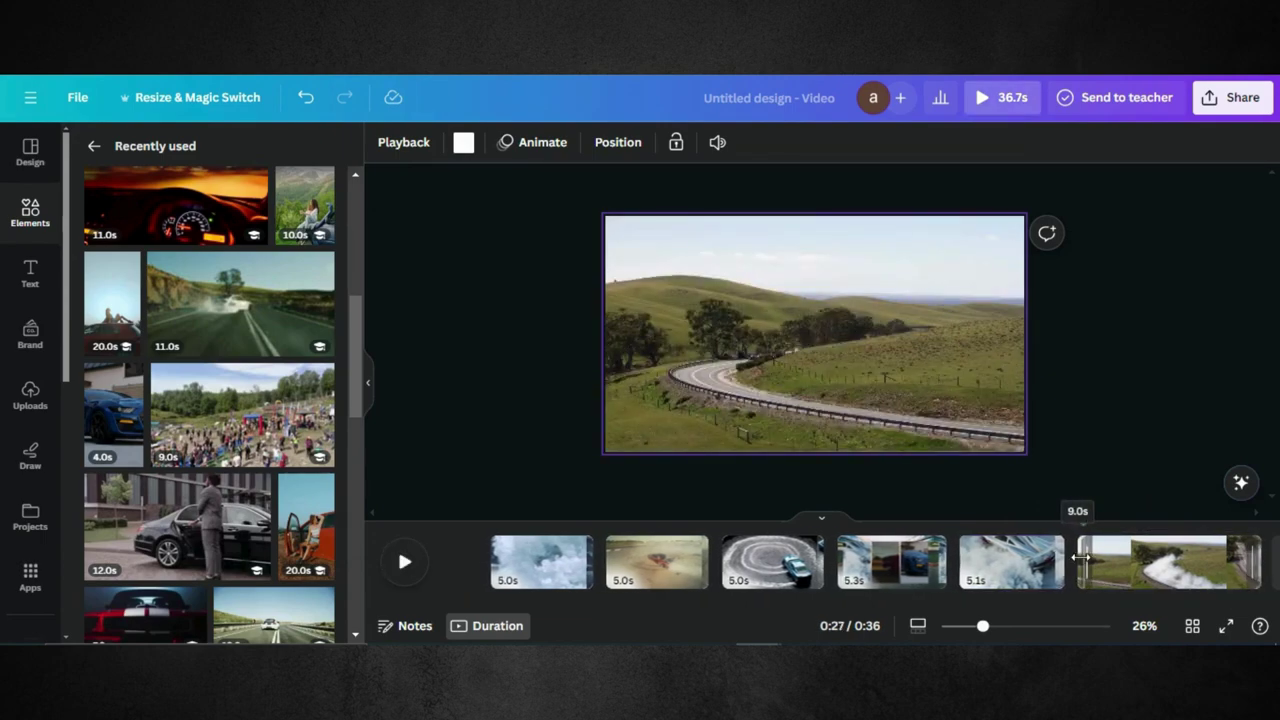
mouse_move(1080, 557)
left_mouse_down()
mouse_move(1092, 558)
mouse_move(1063, 560)
left_mouse_up()
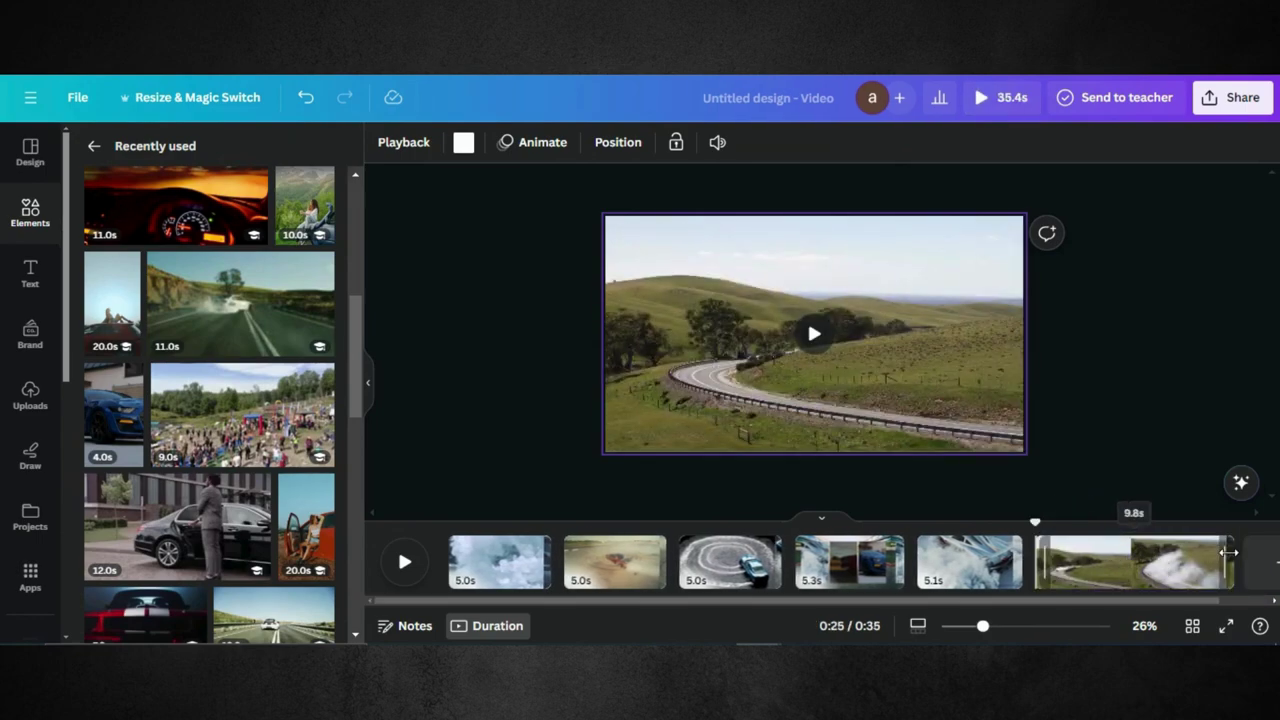
left_click_drag(1228, 552, 1085, 556)
left_click(1087, 565)
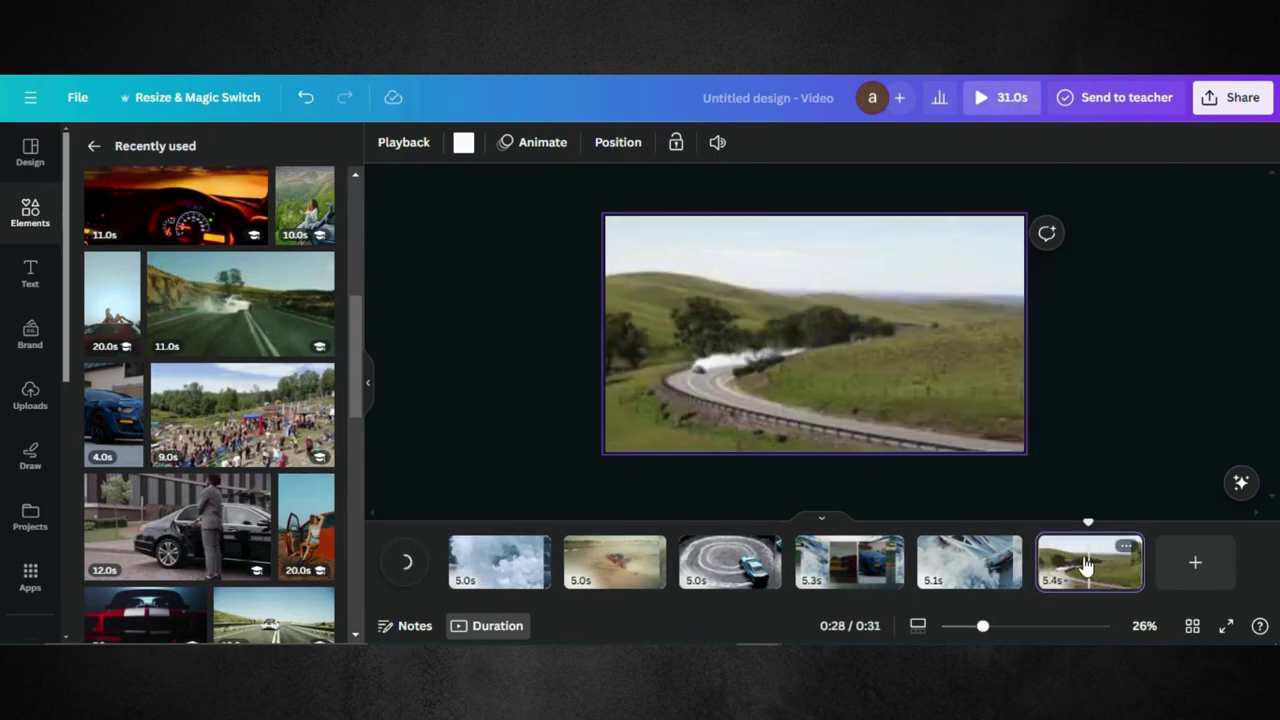
Apply the Stomp page animation to the first page with the wheel clip
left_click(505, 580)
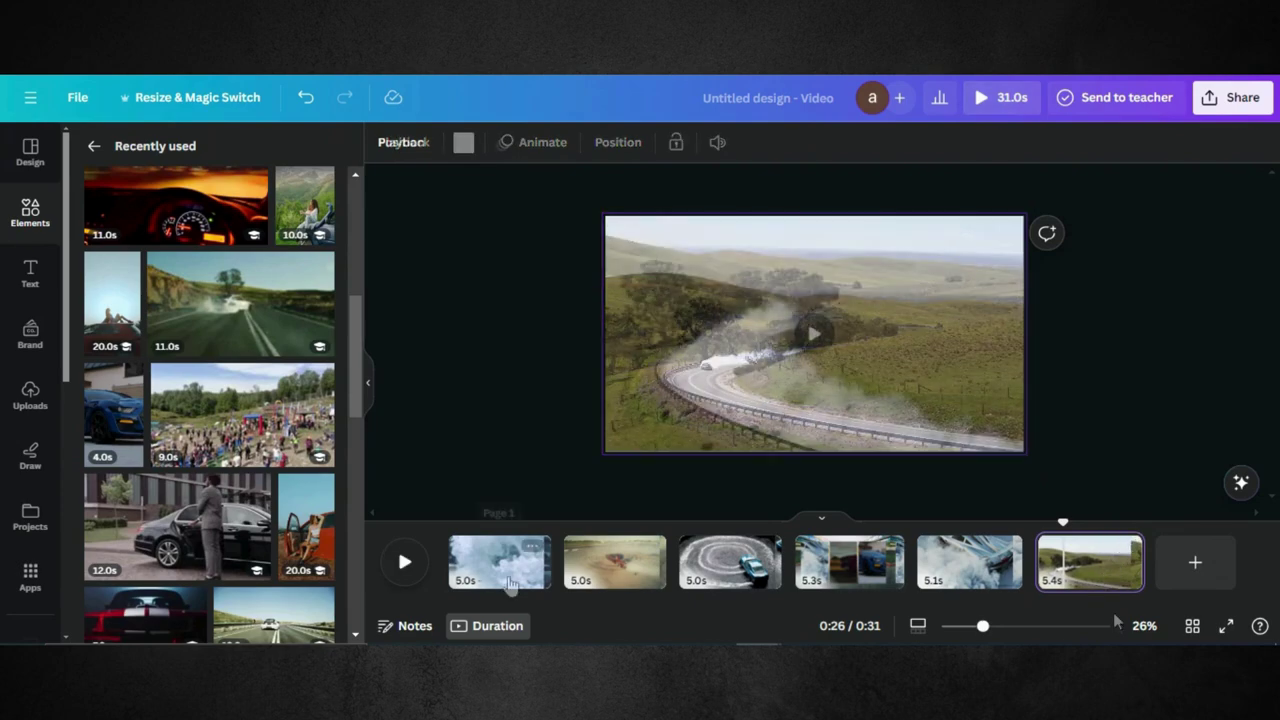
left_click(687, 337)
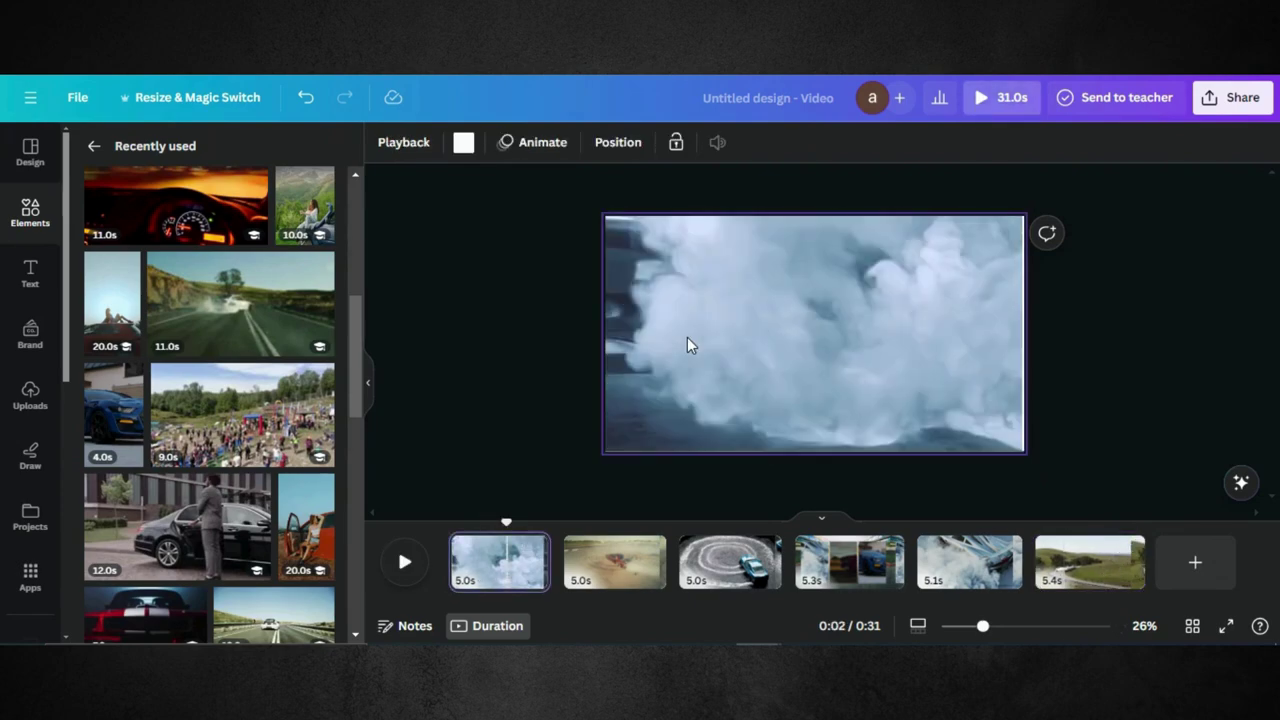
left_click(687, 345)
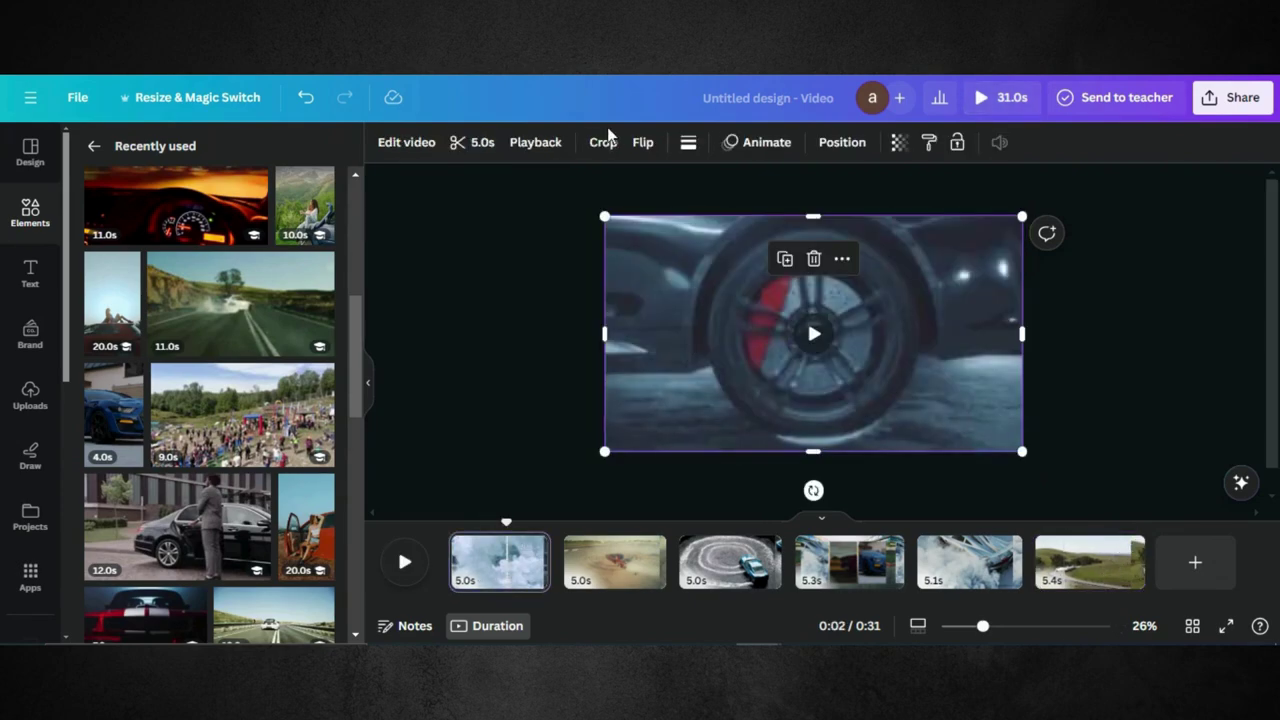
left_click(750, 143)
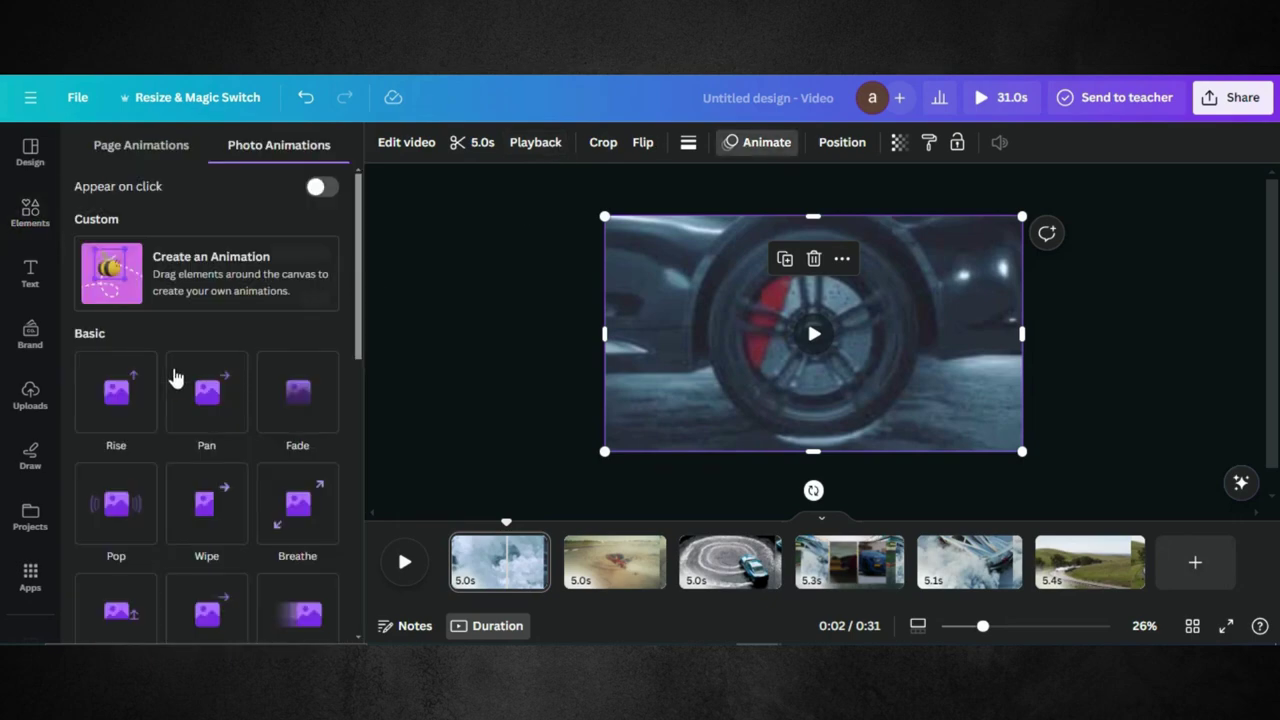
scroll(151, 400, "down", 3)
scroll(151, 400, "down", 2)
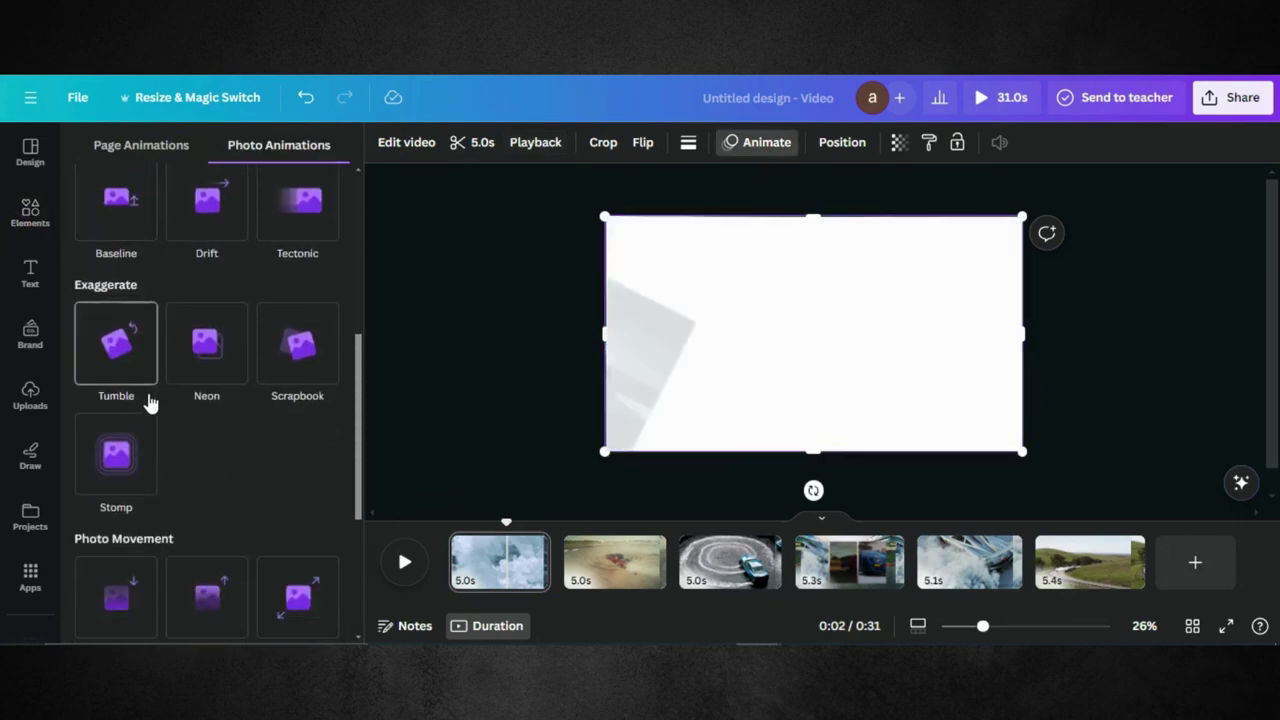
left_click(116, 455)
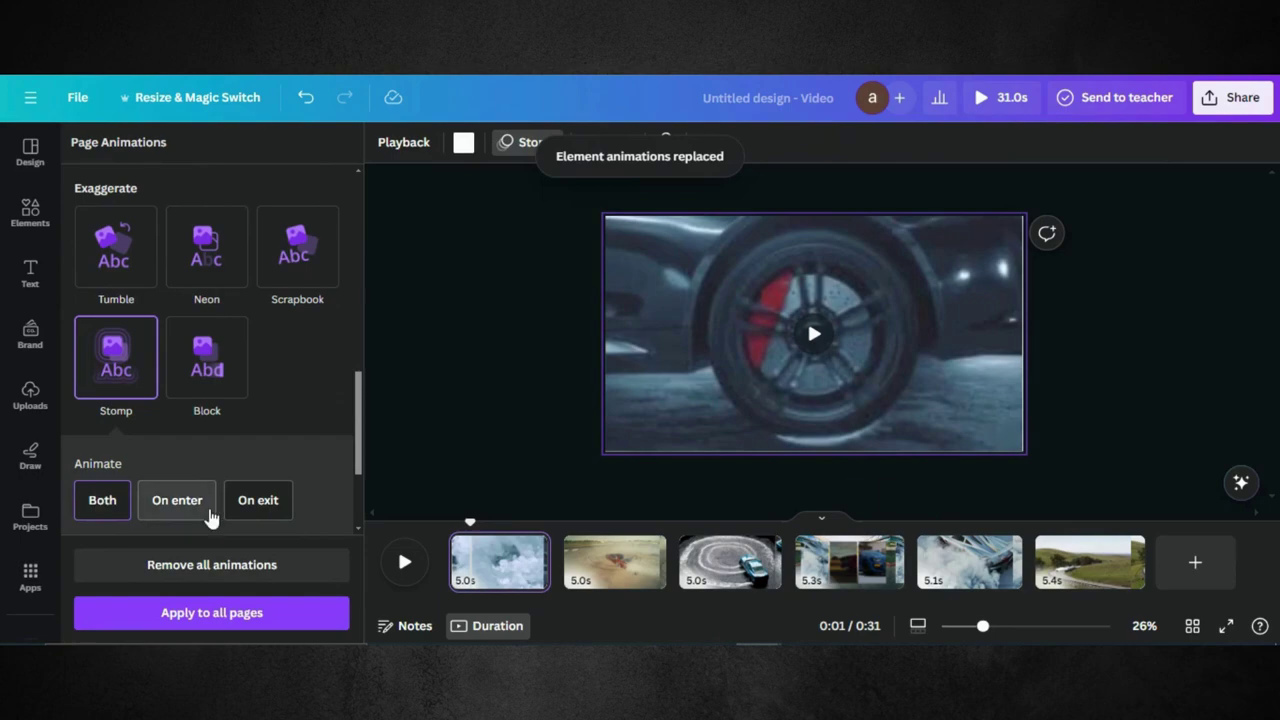
Apply the Neon page animation on enter to the red drifting car page and Stomp on both enter and exit to the third page
left_click(607, 563)
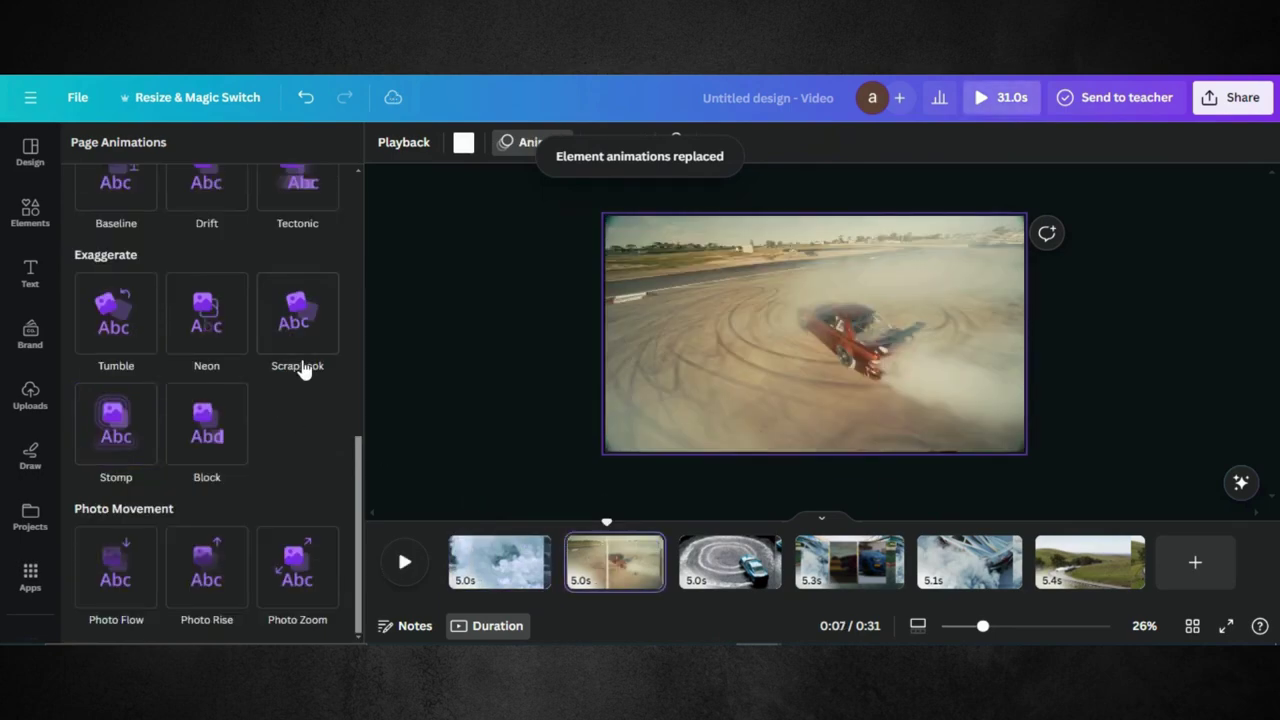
left_click(218, 316)
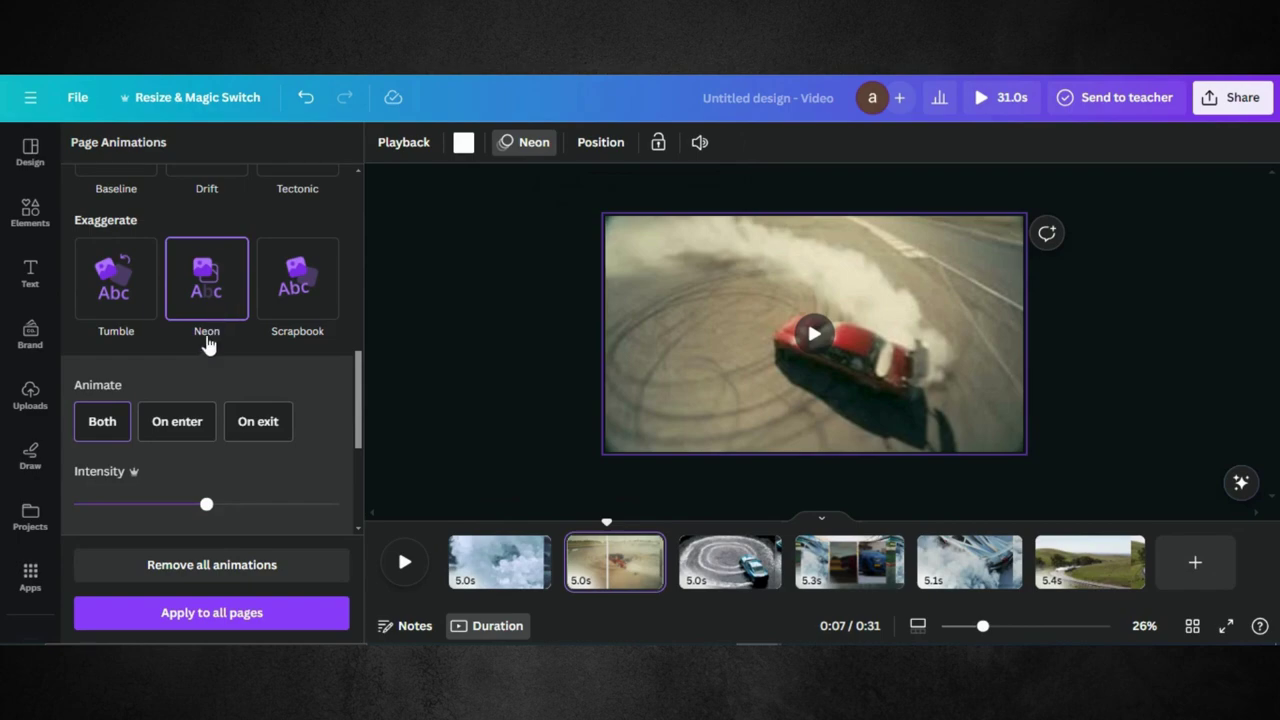
left_click(180, 422)
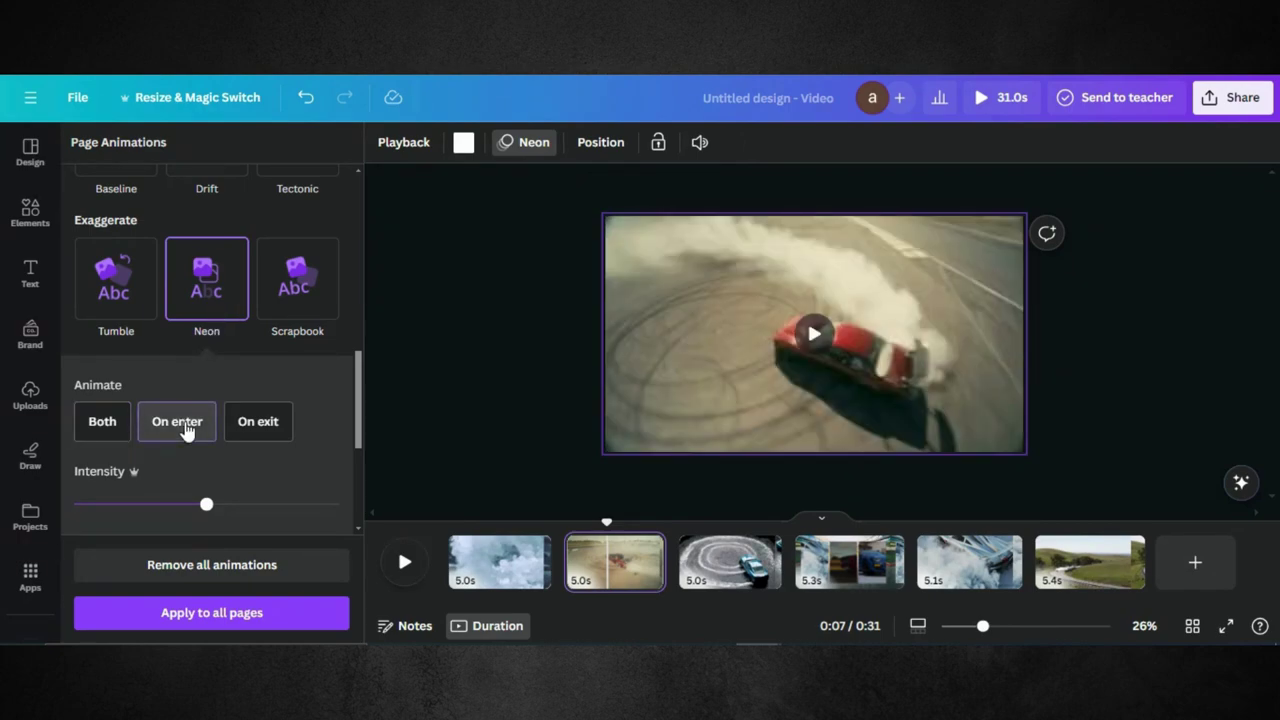
left_click(702, 560)
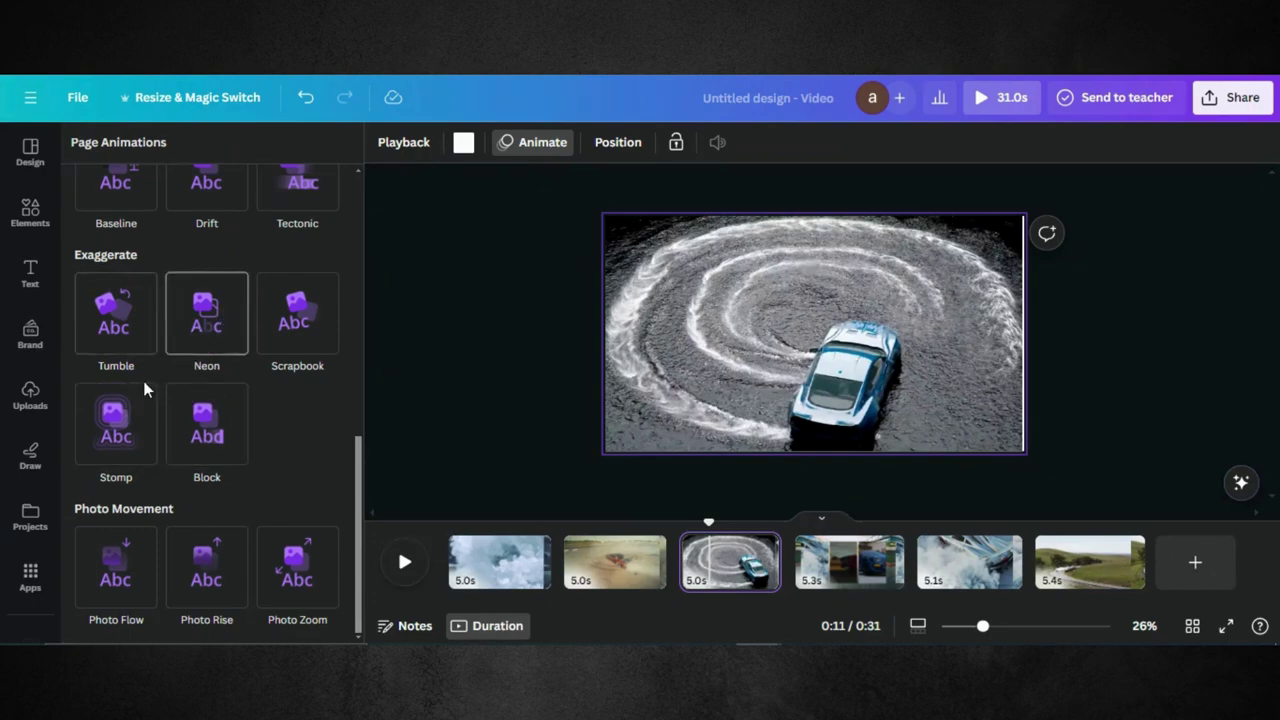
left_click(134, 420)
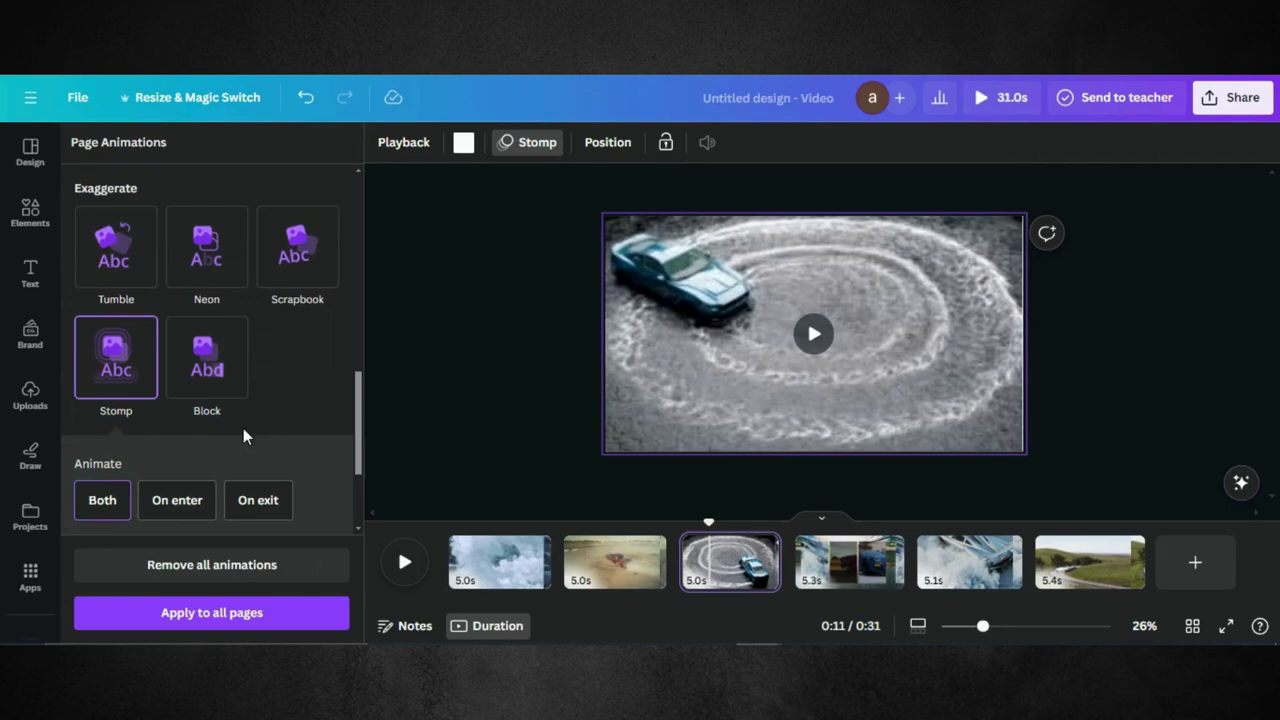
Apply the Neon page animation to the racetrack page with three framed clips, animating only on enter
left_click(840, 562)
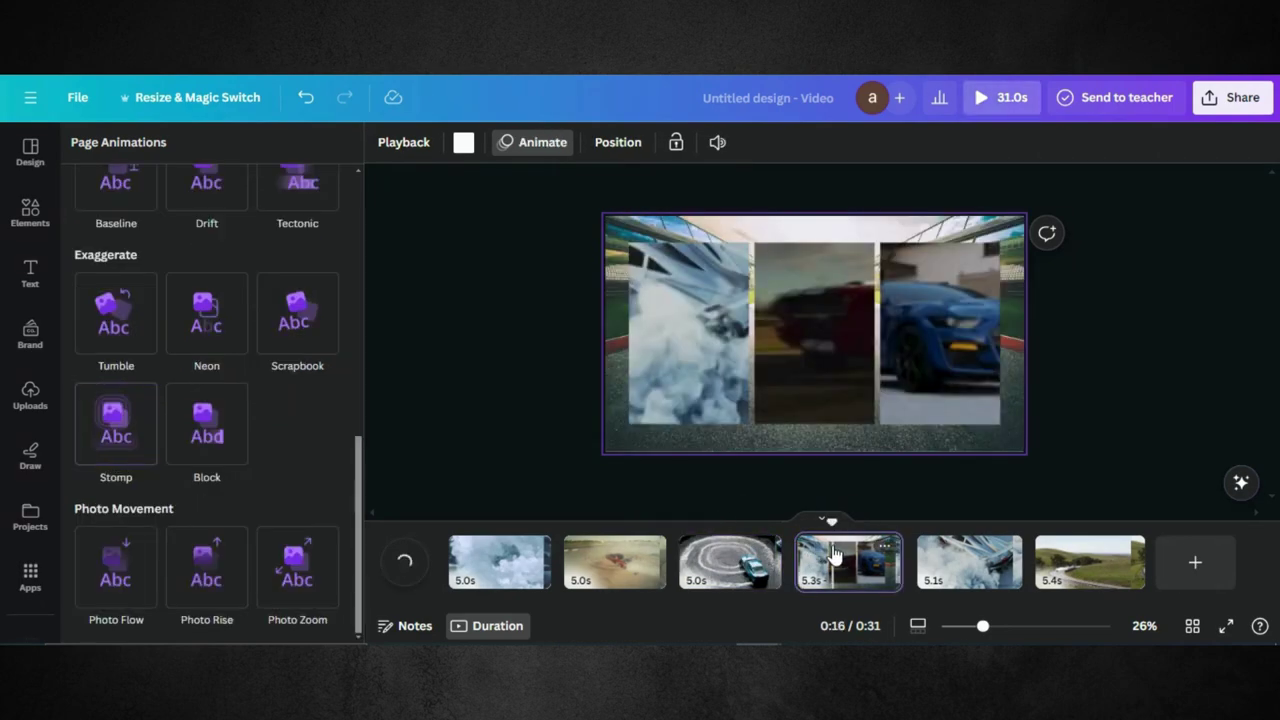
left_click(229, 342)
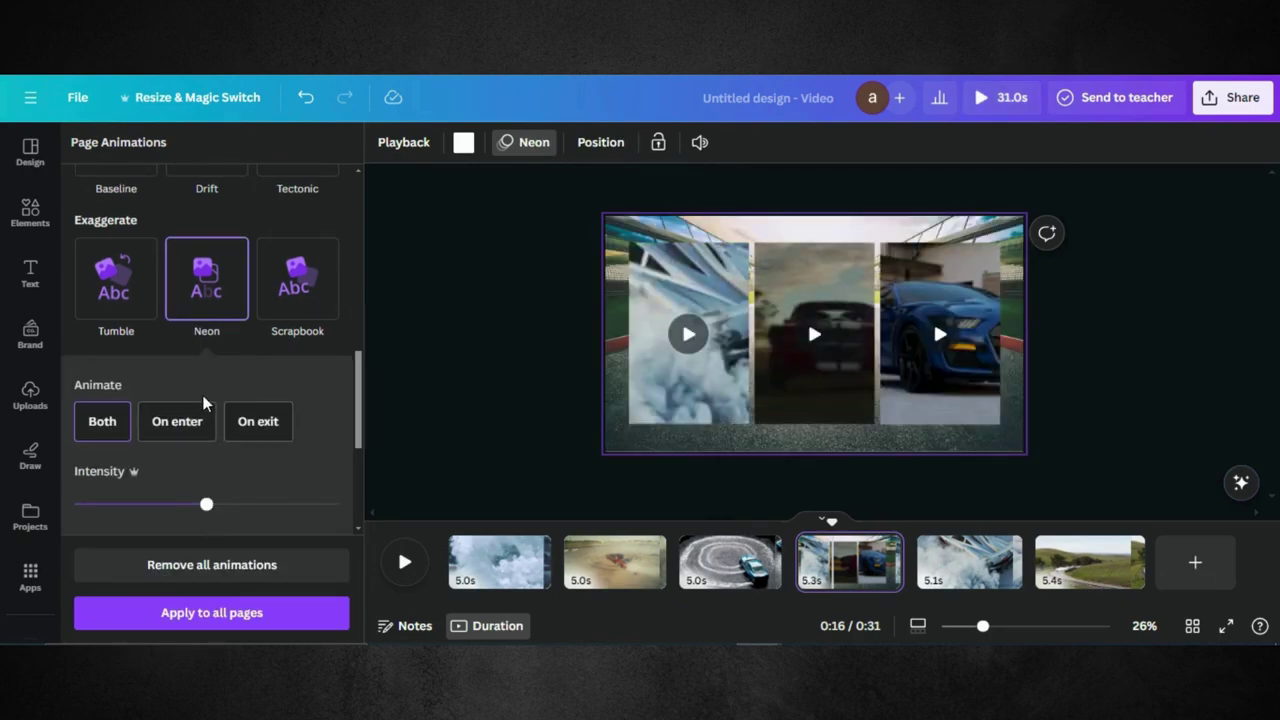
left_click(186, 421)
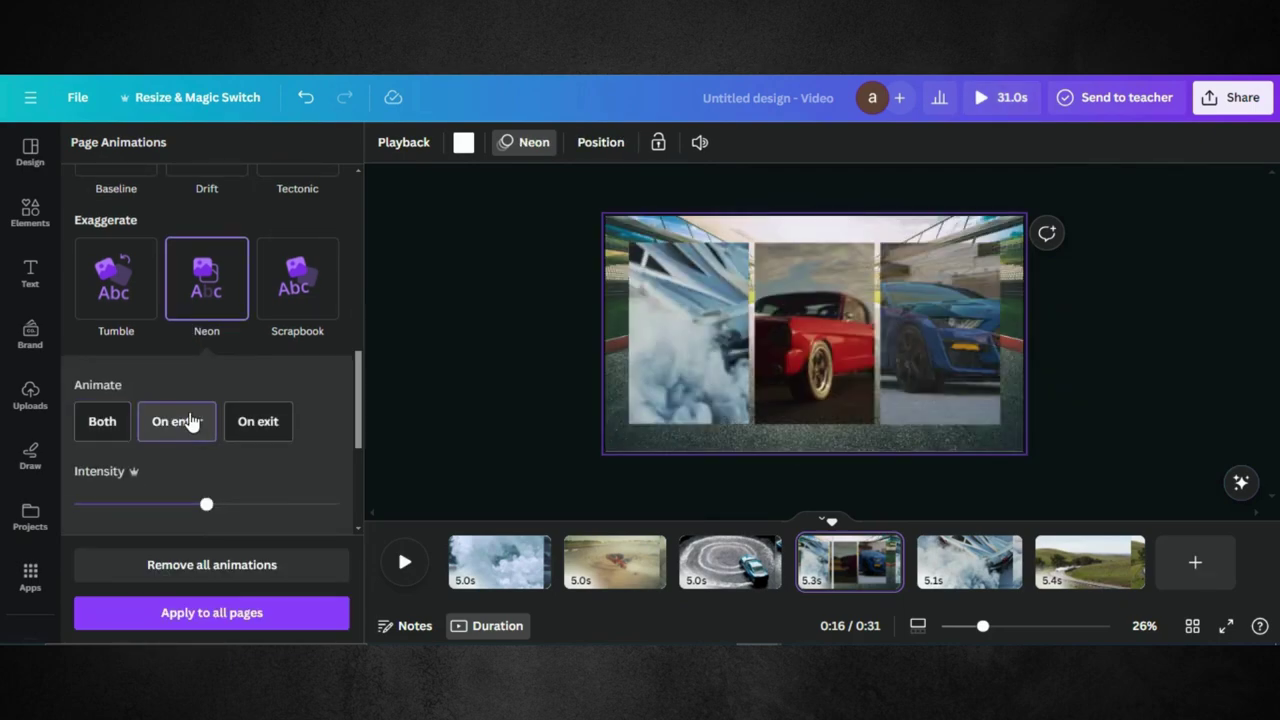
Apply the Stomp page animation to the full-screen silver car page, animating only on enter
left_click(979, 568)
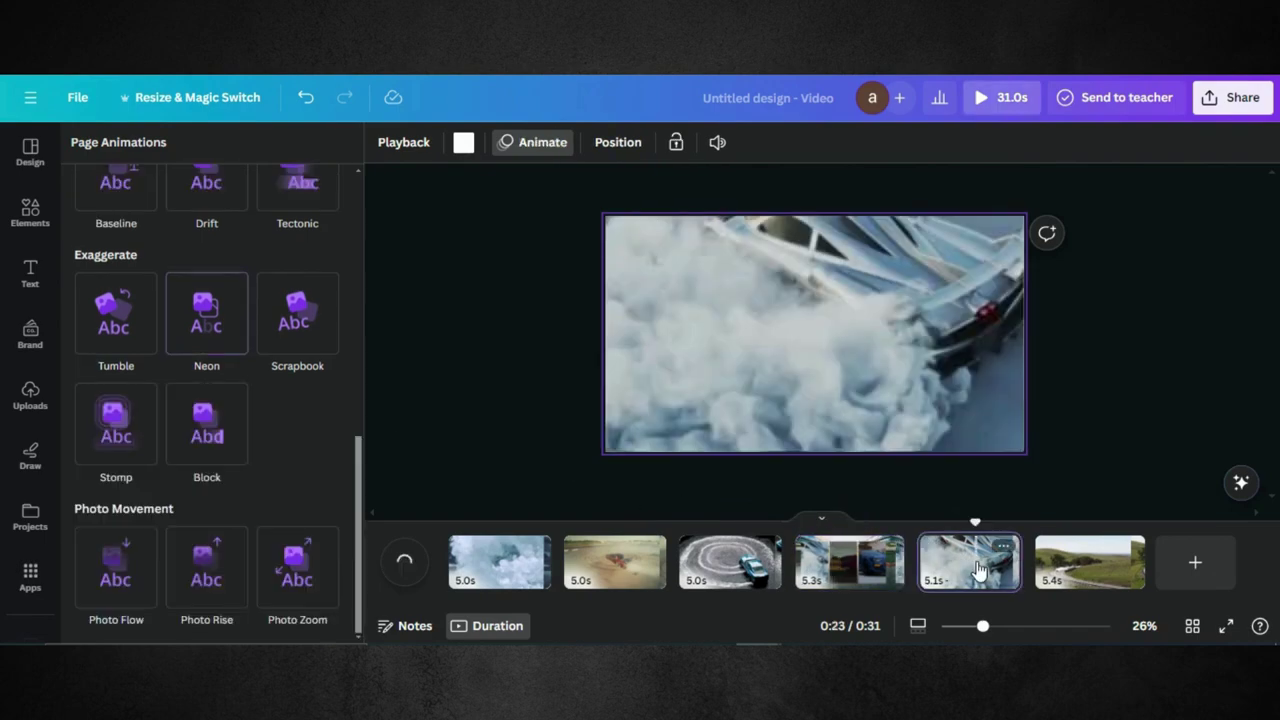
left_click(127, 416)
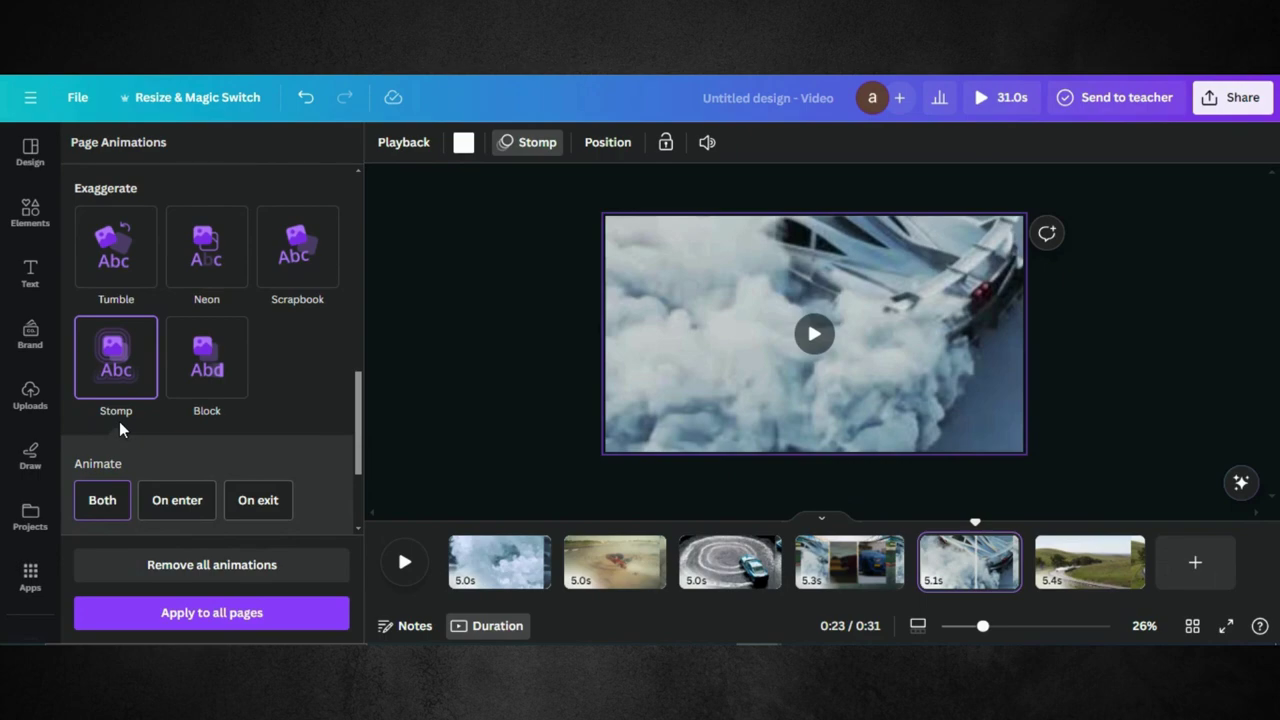
left_click(162, 501)
Apply the Neon page animation to the final hillside road page, animating on both enter and exit
left_click(1075, 570)
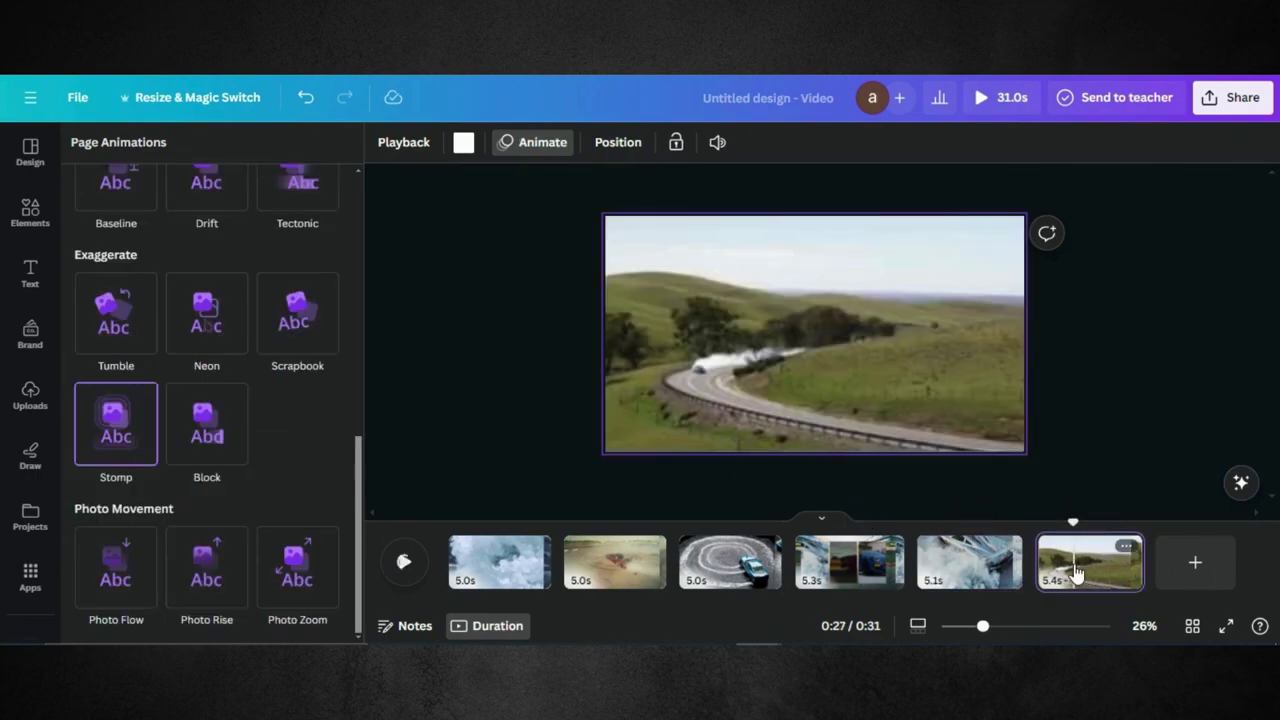
left_click(223, 320)
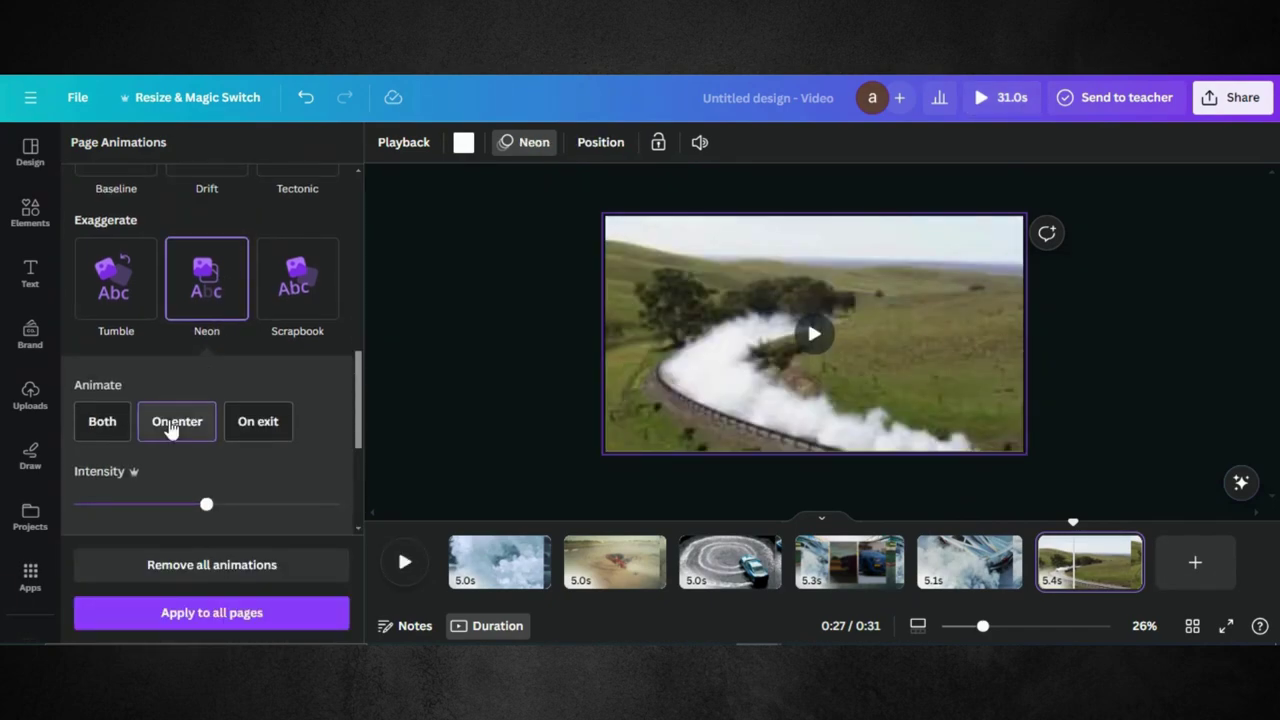
left_click(106, 424)
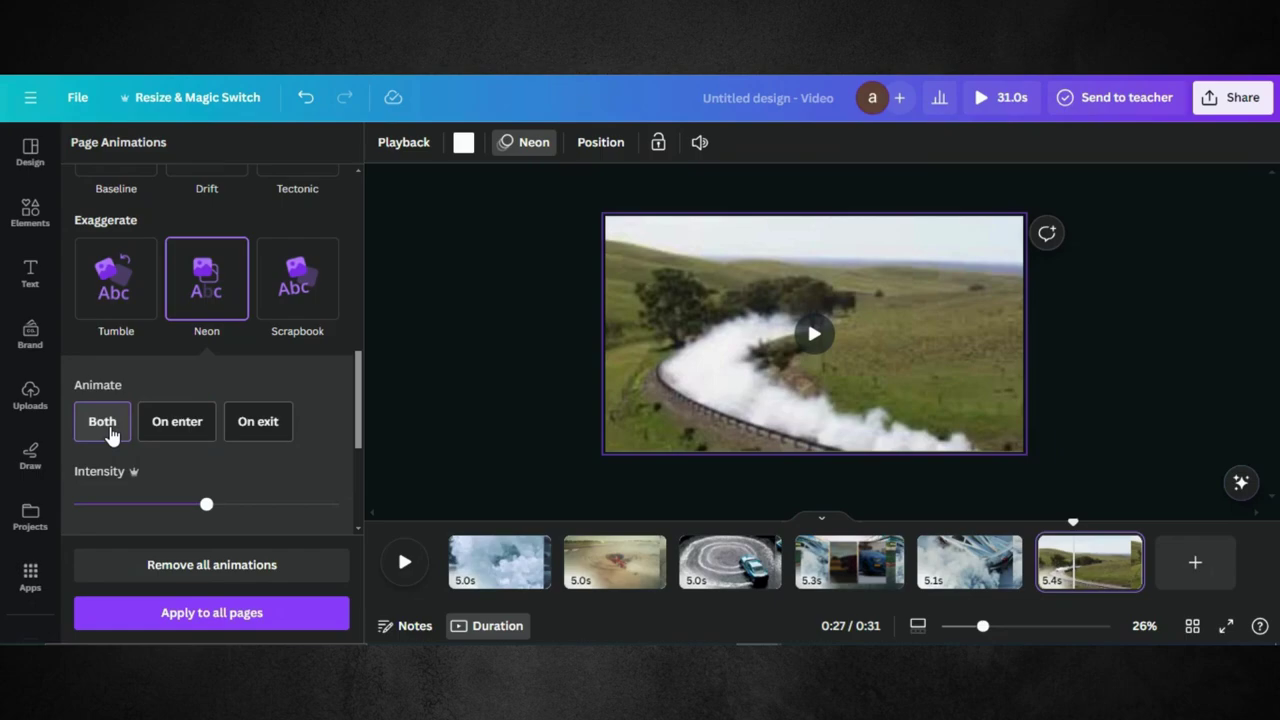